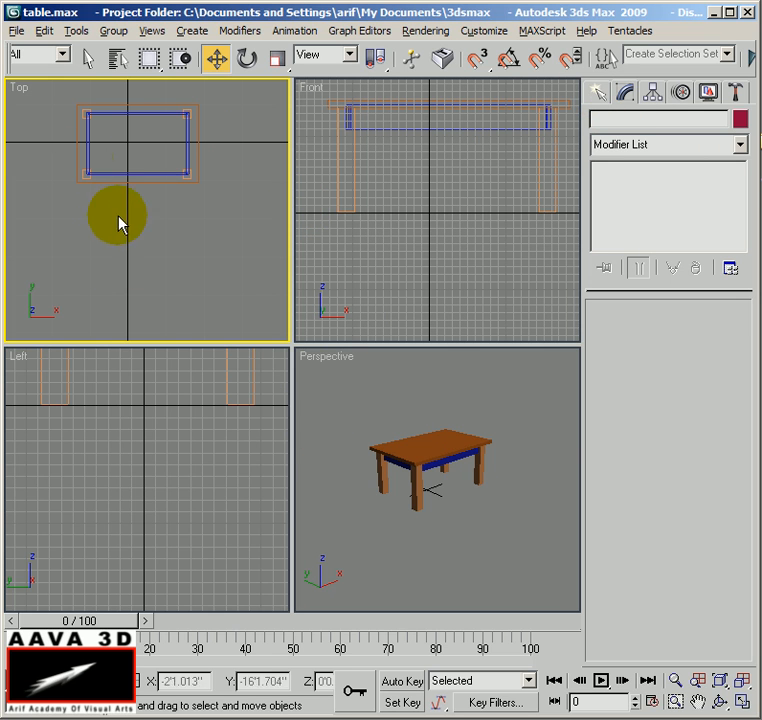
Create a seat box about 9'10" long, 11'4" wide and 0'7.5" high beside the table, and raise it to about 5'2".
{"action": "left_click", "coordinate": [600, 95]}
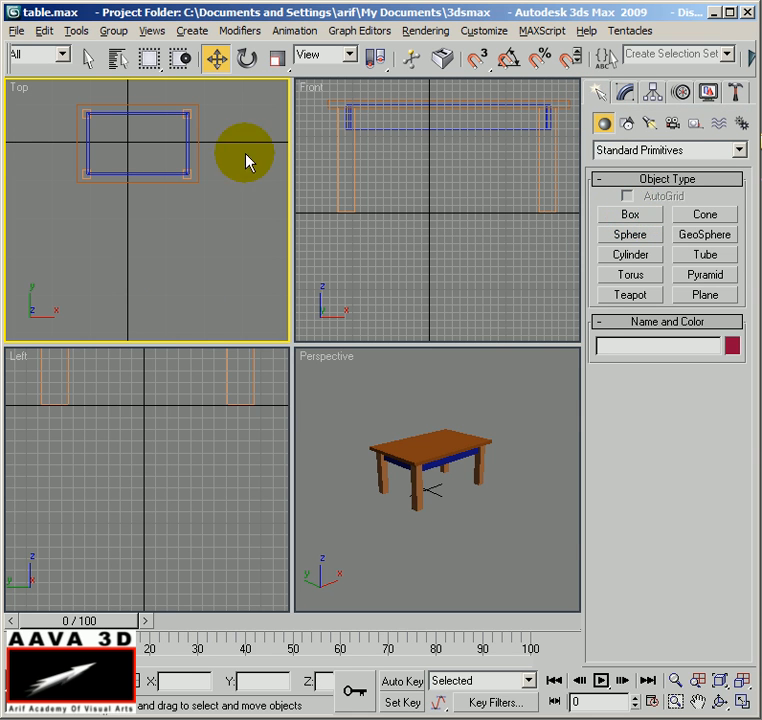
{"action": "left_click", "coordinate": [632, 218]}
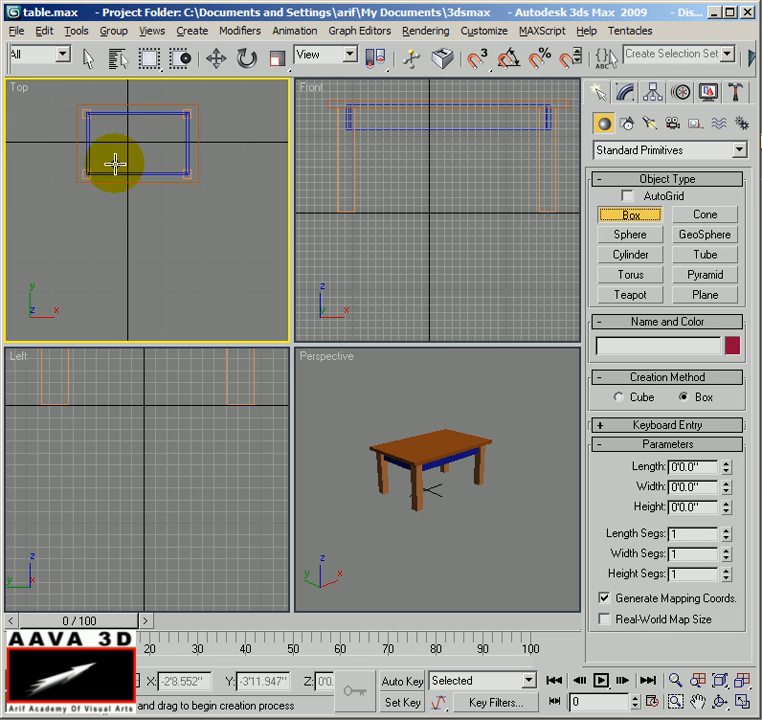
{"action": "left_click_drag", "start_coordinate": [110, 195], "coordinate": [163, 240]}
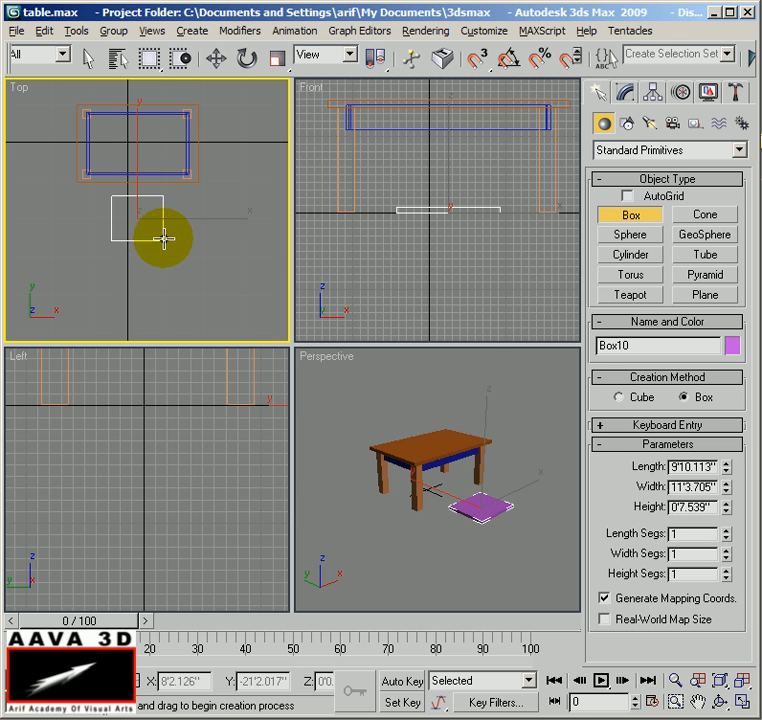
{"action": "key", "text": "w"}
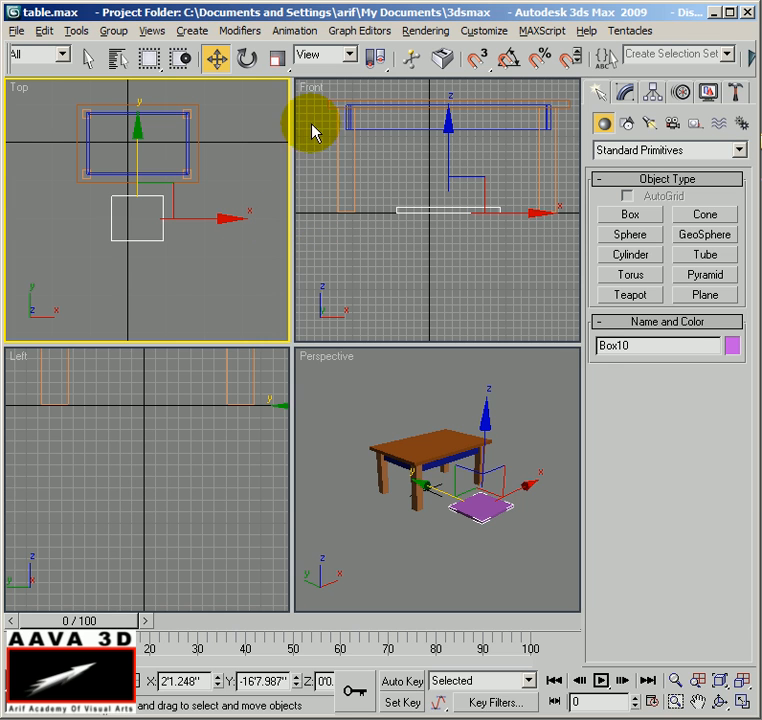
{"action": "left_click", "coordinate": [312, 89]}
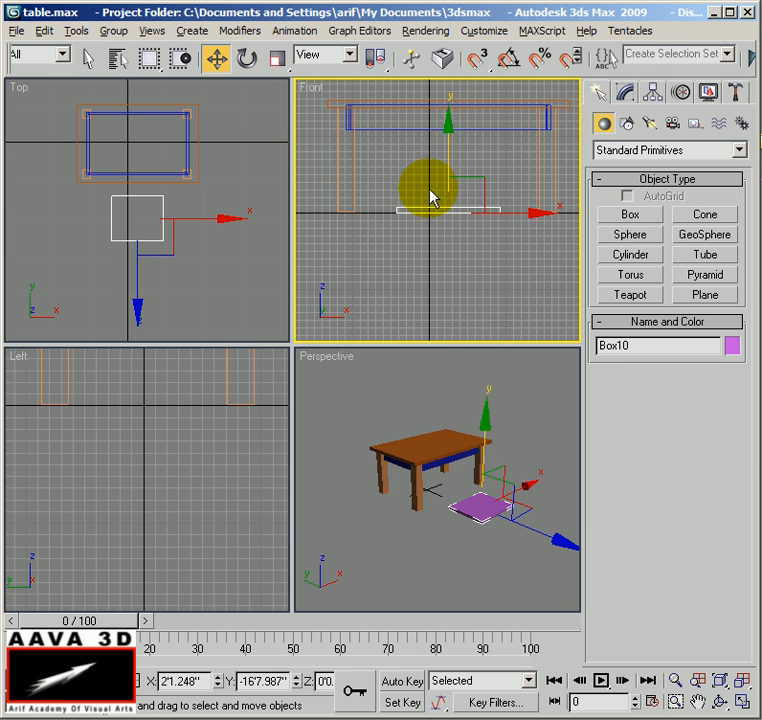
{"action": "left_click_drag", "start_coordinate": [449, 133], "coordinate": [456, 86]}
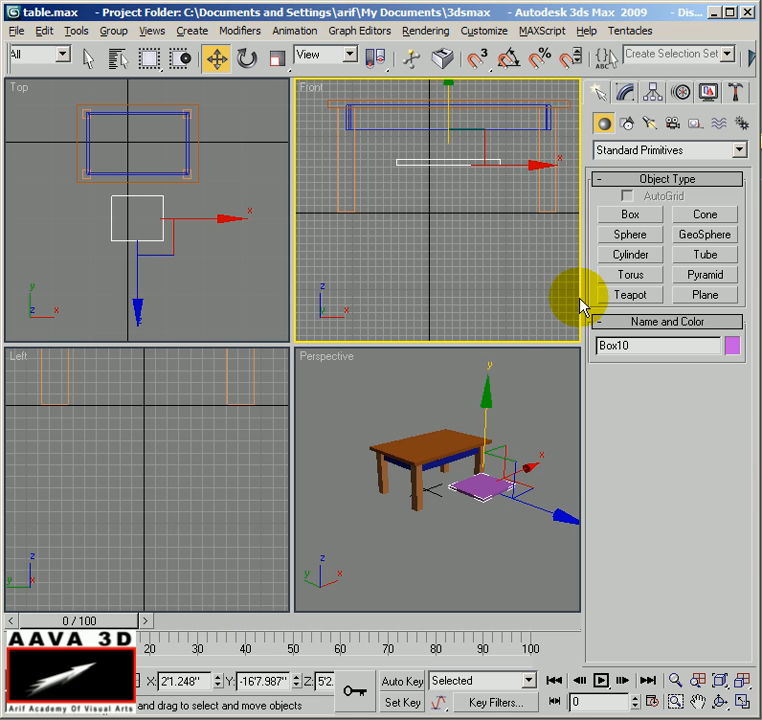
Create a leg box about 1'3" by 1'5.6" and 5'9" high under the seat corner nearest the table at the negative X side.
{"action": "middle_click", "coordinate": [195, 283]}
{"action": "scroll", "coordinate": [212, 290], "scroll_direction": "up", "scroll_amount": 2}
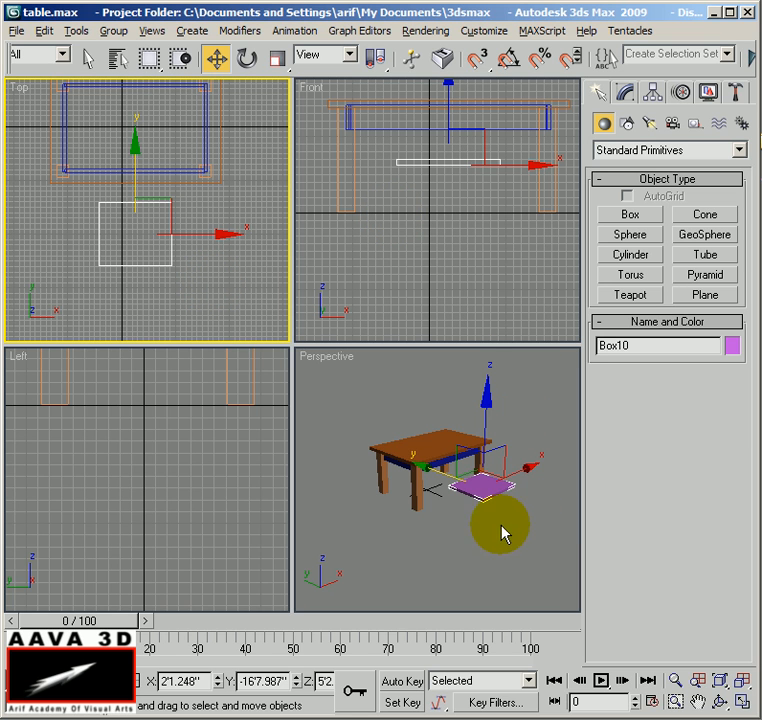
{"action": "middle_click_drag", "start_coordinate": [316, 358], "coordinate": [468, 553], "text": "alt"}
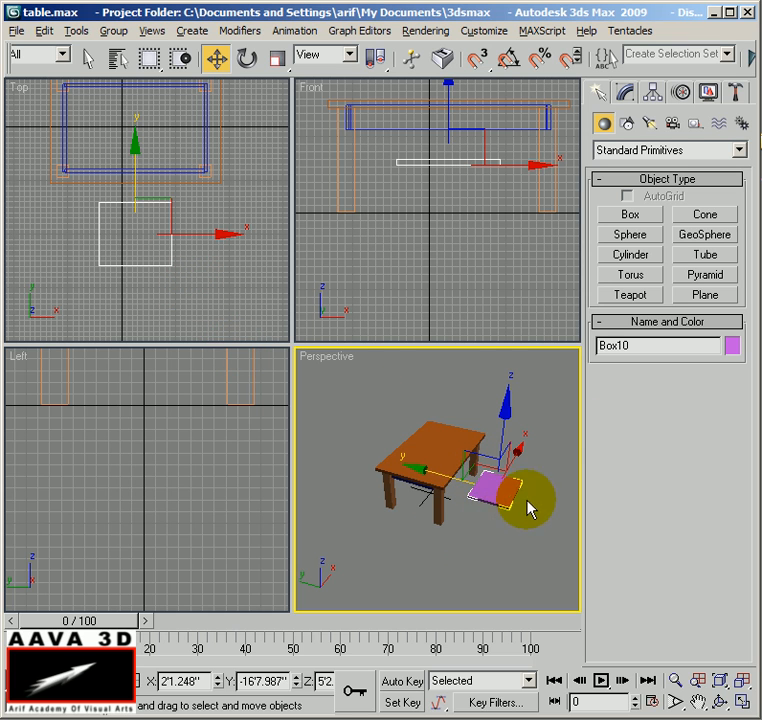
{"action": "scroll", "coordinate": [152, 270], "scroll_direction": "up", "scroll_amount": 2}
{"action": "middle_click_drag", "start_coordinate": [169, 266], "coordinate": [150, 241]}
{"action": "scroll", "coordinate": [176, 262], "scroll_direction": "up", "scroll_amount": 2}
{"action": "left_click", "coordinate": [638, 216]}
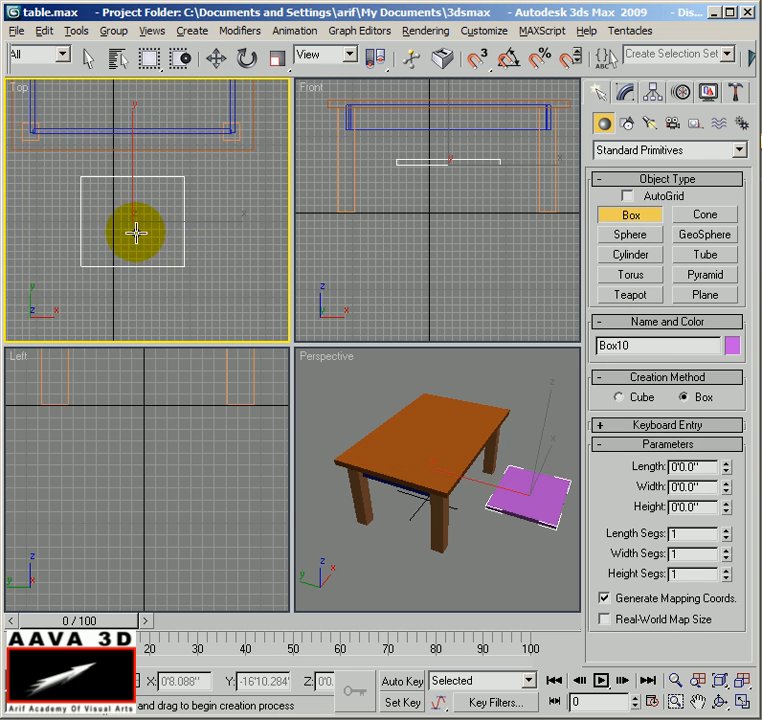
{"action": "left_click", "coordinate": [96, 190]}
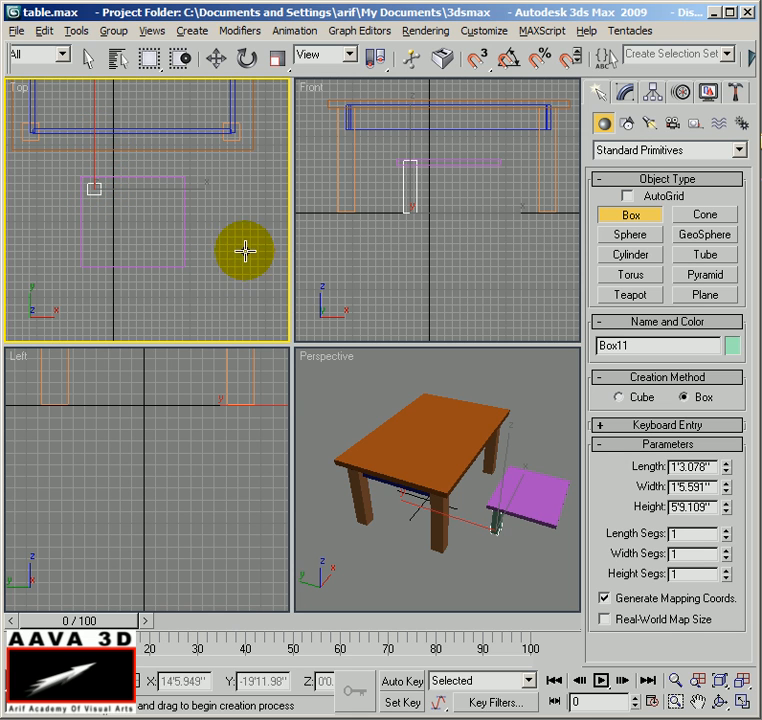
Clone the leg as a copy along X to the seat's other corner on the table side.
{"action": "left_click", "coordinate": [216, 58]}
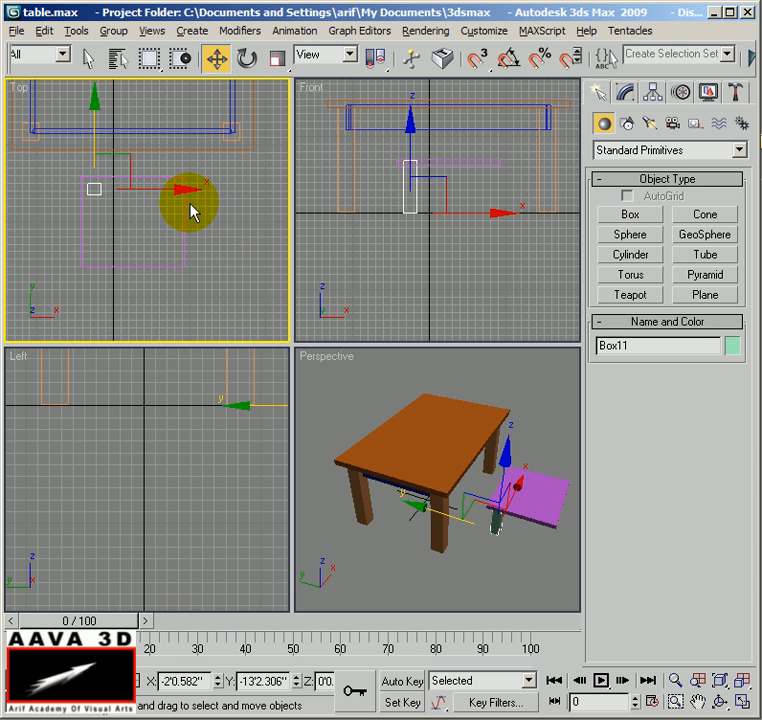
{"action": "left_click_drag", "start_coordinate": [156, 190], "coordinate": [231, 195], "text": "shift"}
{"action": "left_click", "coordinate": [359, 446]}
{"action": "mouse_move", "coordinate": [527, 566]}
{"action": "middle_mouse_down", "text": "alt"}
{"action": "mouse_move", "coordinate": [427, 490]}
{"action": "mouse_move", "coordinate": [425, 439]}
{"action": "mouse_move", "coordinate": [521, 516]}
{"action": "mouse_move", "coordinate": [514, 494]}
{"action": "mouse_move", "coordinate": [492, 541]}
{"action": "mouse_move", "coordinate": [344, 551]}
{"action": "mouse_move", "coordinate": [494, 549]}
{"action": "mouse_move", "coordinate": [357, 553]}
{"action": "mouse_move", "coordinate": [437, 558]}
{"action": "middle_mouse_up", "text": "alt"}
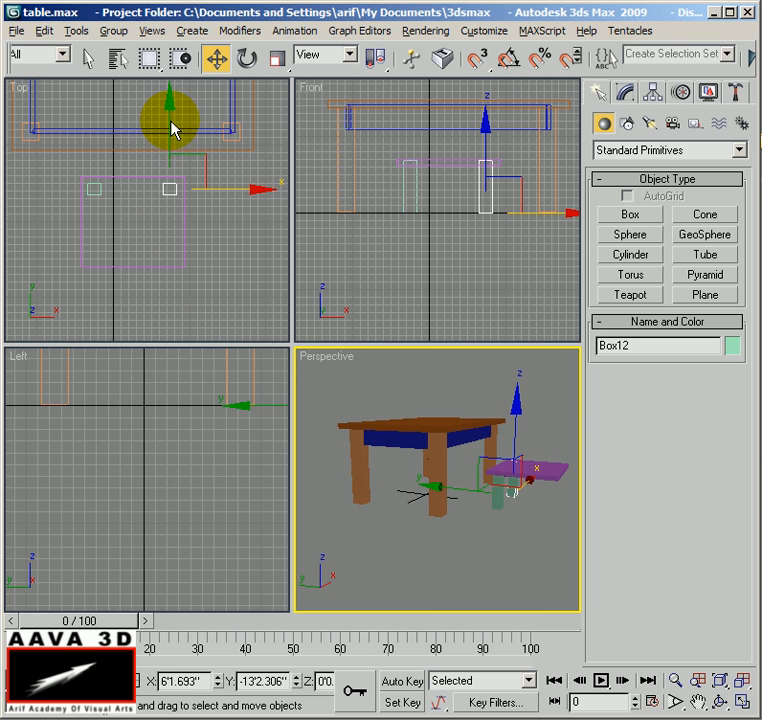
Clone the second leg as a copy along Y to the seat corner away from the table.
{"action": "right_click", "coordinate": [105, 130]}
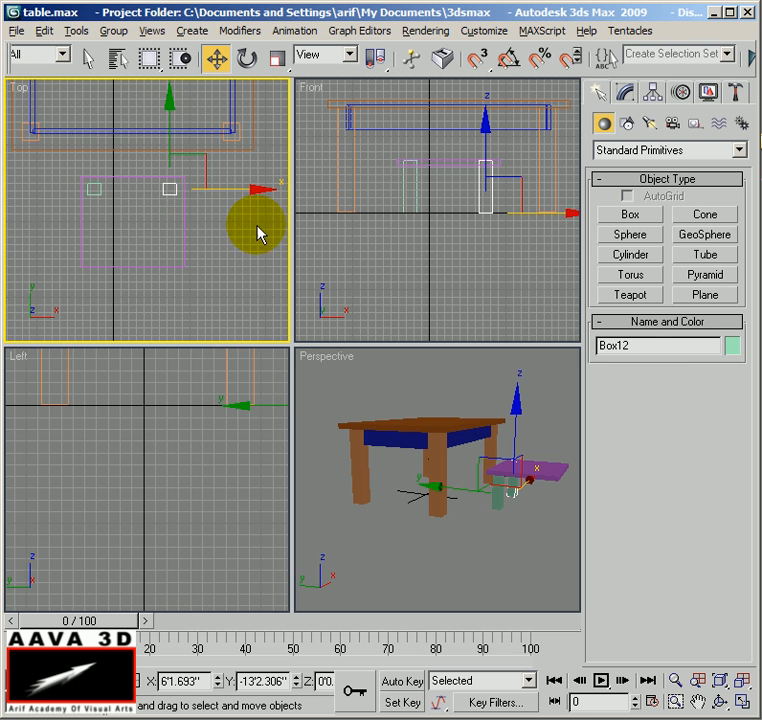
{"action": "mouse_move", "coordinate": [170, 111]}
{"action": "left_mouse_down", "text": "shift"}
{"action": "mouse_move", "coordinate": [171, 175]}
{"action": "mouse_move", "coordinate": [177, 171]}
{"action": "left_mouse_up", "text": "shift"}
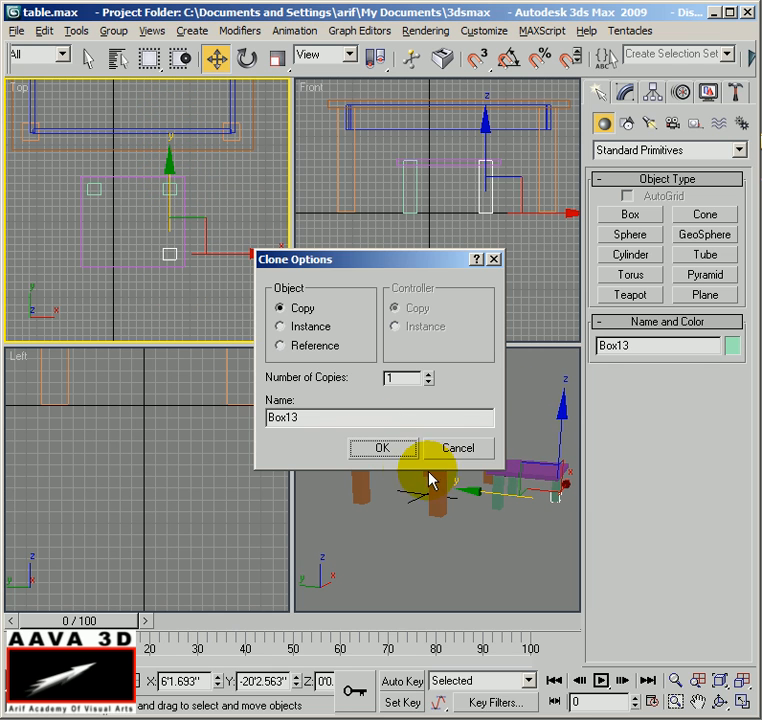
{"action": "left_click", "coordinate": [390, 450]}
Increase the new rear leg's height to about 16'10" so it forms a backrest post.
{"action": "right_click", "coordinate": [345, 385]}
{"action": "key", "text": "alt+w"}
{"action": "middle_click_drag", "start_coordinate": [337, 428], "coordinate": [447, 455], "text": "alt"}
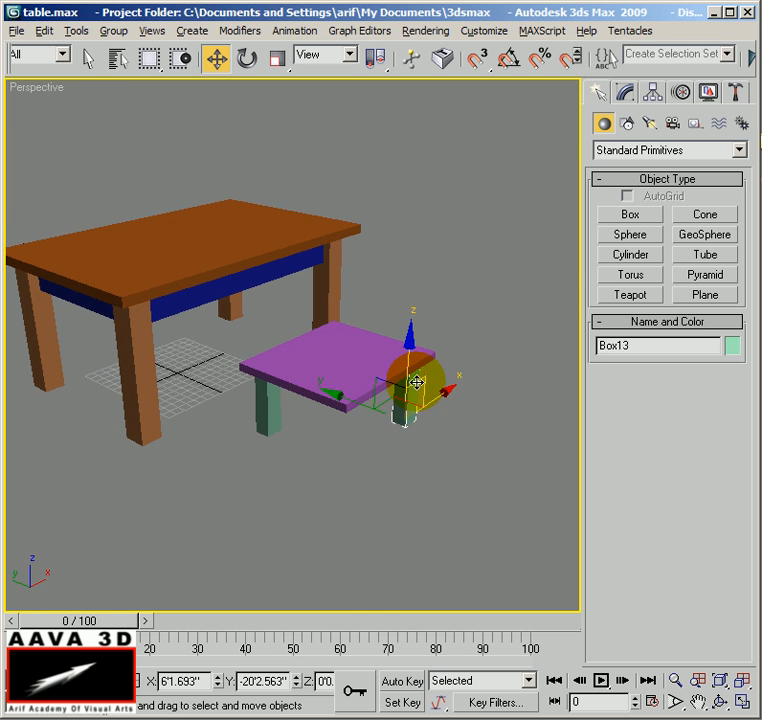
{"action": "left_click", "coordinate": [624, 93]}
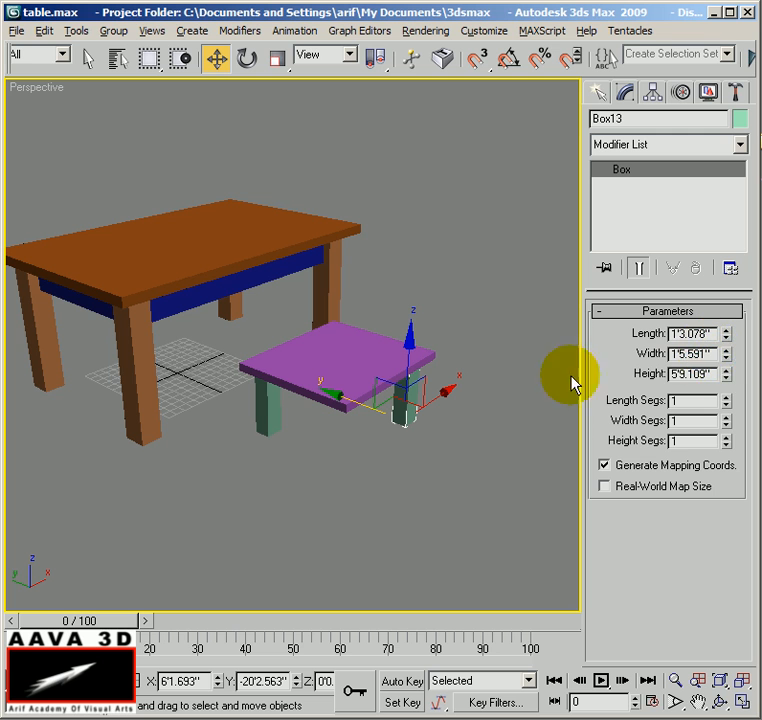
{"action": "left_click_drag", "start_coordinate": [727, 376], "coordinate": [729, 184]}
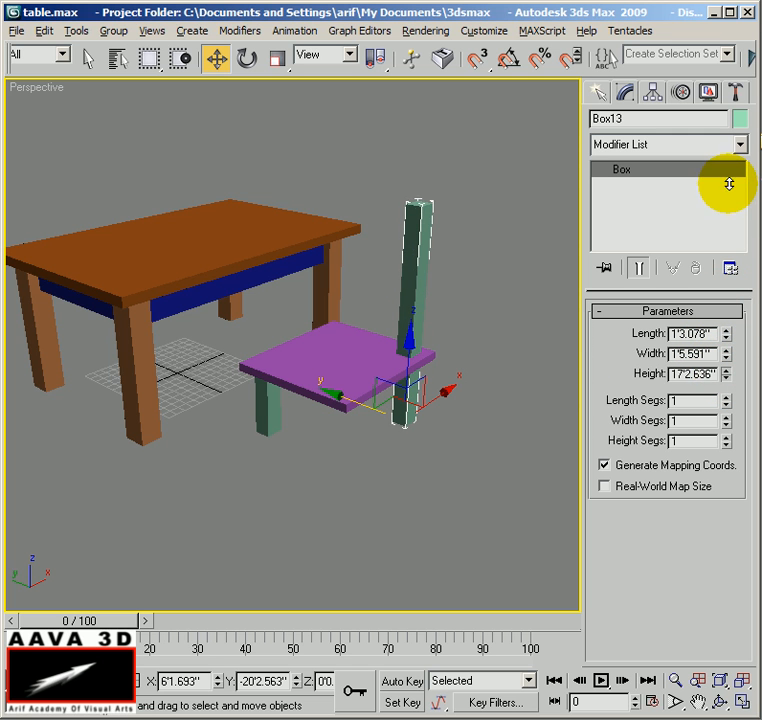
{"action": "middle_click_drag", "start_coordinate": [274, 403], "coordinate": [258, 425], "text": "alt"}
{"action": "key", "text": "alt+w"}
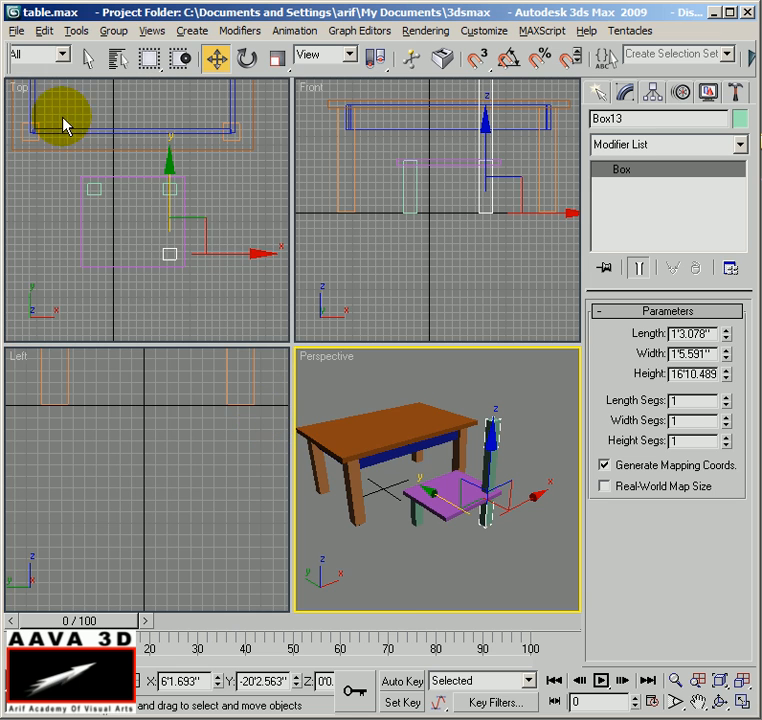
Clone the tall rear post as a copy along X to the remaining seat corner.
{"action": "right_click", "coordinate": [241, 333]}
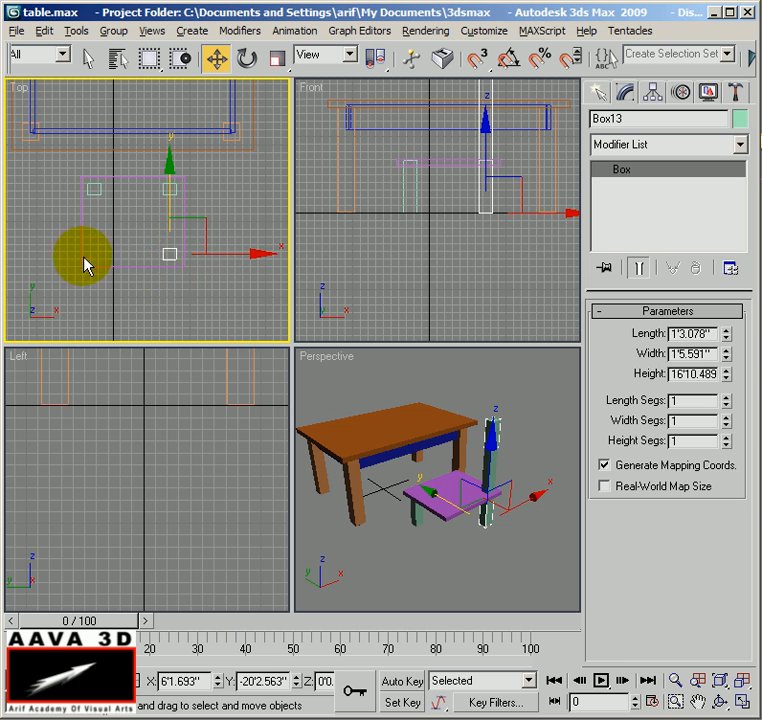
{"action": "left_click_drag", "start_coordinate": [250, 255], "coordinate": [176, 255], "text": "shift"}
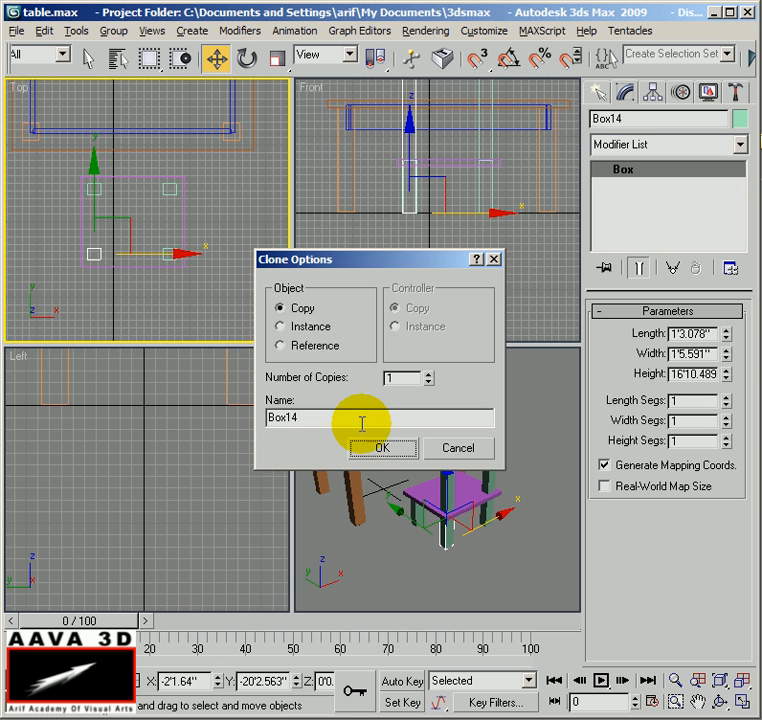
{"action": "left_click", "coordinate": [370, 447]}
{"action": "left_click", "coordinate": [362, 556]}
{"action": "middle_click_drag", "start_coordinate": [362, 556], "coordinate": [456, 514], "text": "alt"}
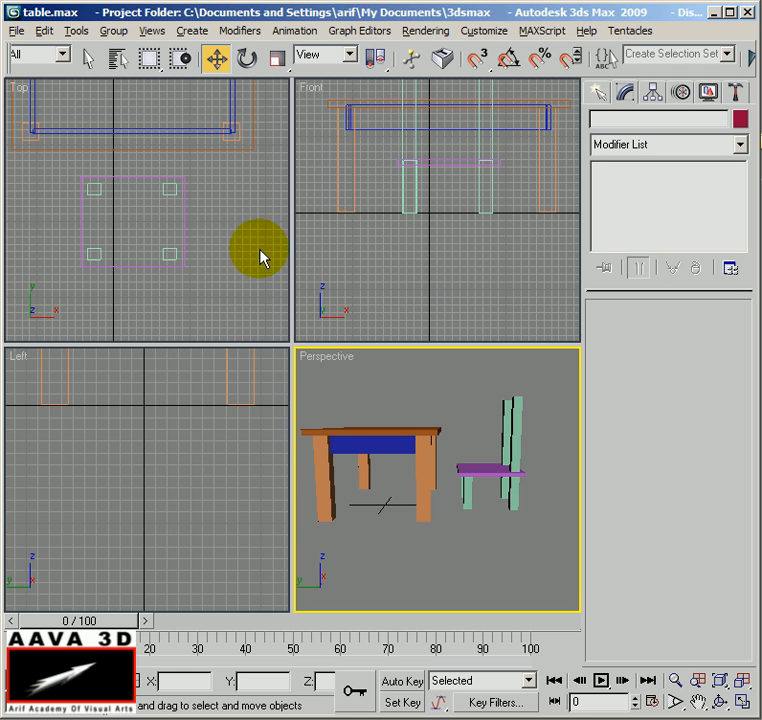
Raise the chair seat to about 7'1" above the ground in the Front view.
{"action": "middle_click_drag", "start_coordinate": [438, 239], "coordinate": [443, 271]}
{"action": "scroll", "coordinate": [445, 272], "scroll_direction": "up", "scroll_amount": 2}
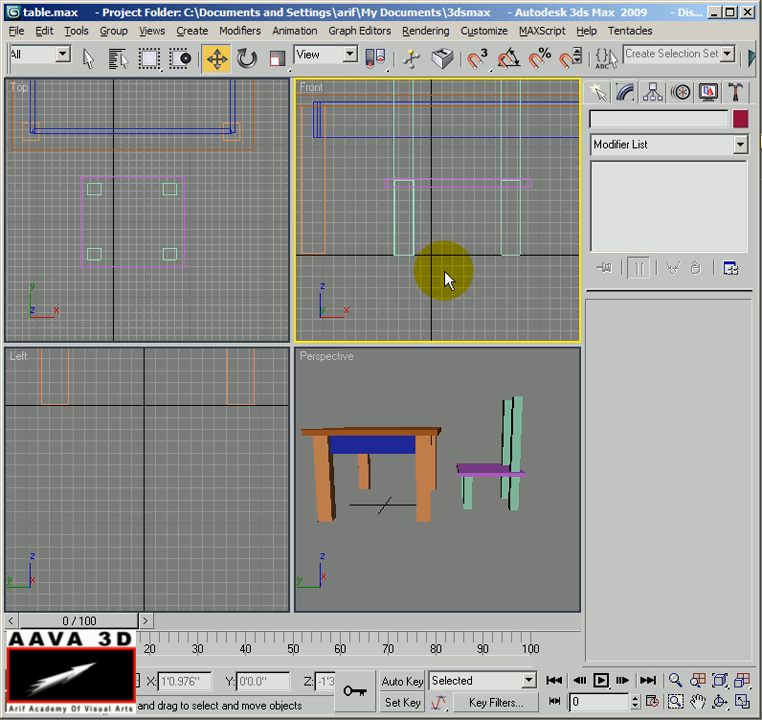
{"action": "left_click", "coordinate": [447, 181]}
{"action": "left_click_drag", "start_coordinate": [459, 138], "coordinate": [460, 131]}
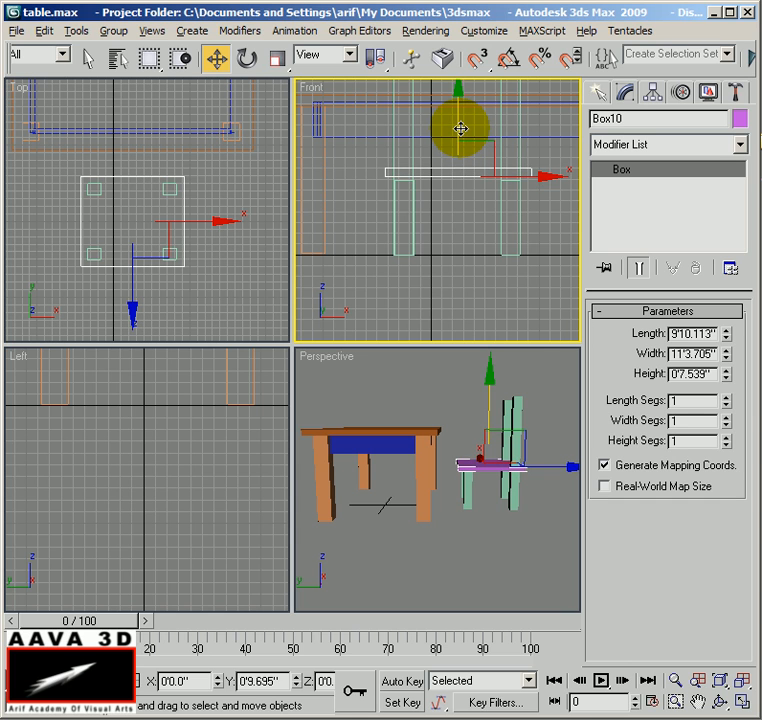
{"action": "left_click_drag", "start_coordinate": [463, 118], "coordinate": [463, 114]}
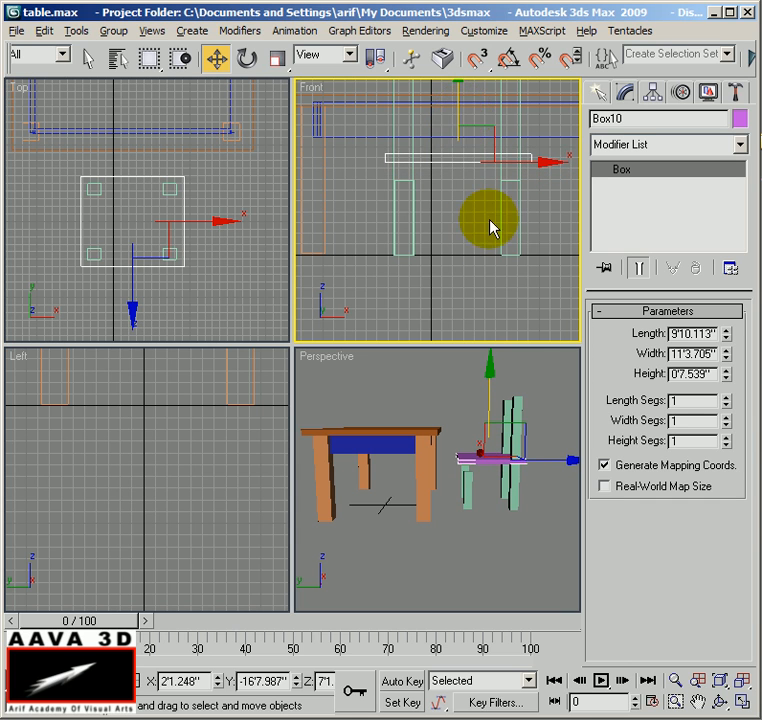
Increase the height of both short front legs to about 7'2" so they reach the raised seat.
{"action": "left_click", "coordinate": [408, 181]}
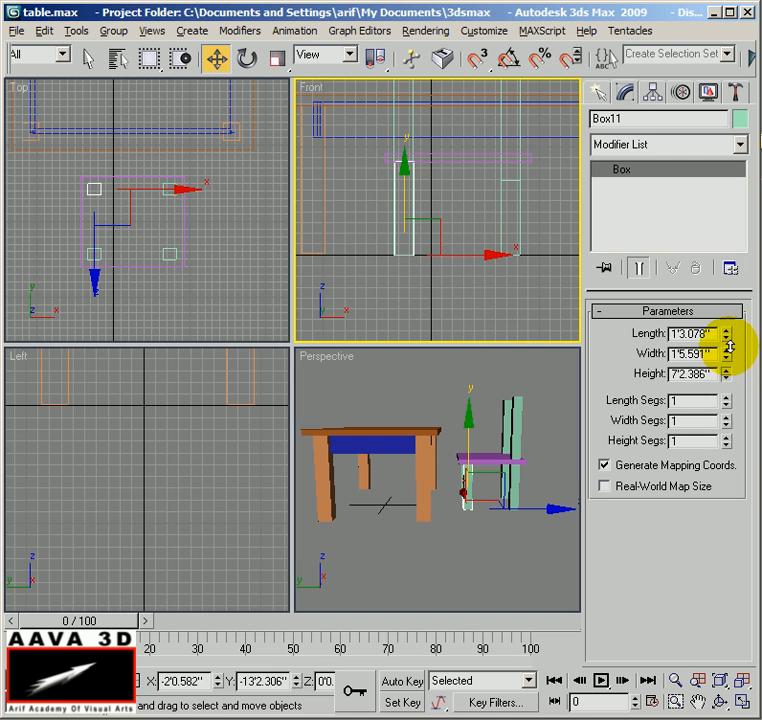
{"action": "left_click", "coordinate": [510, 180]}
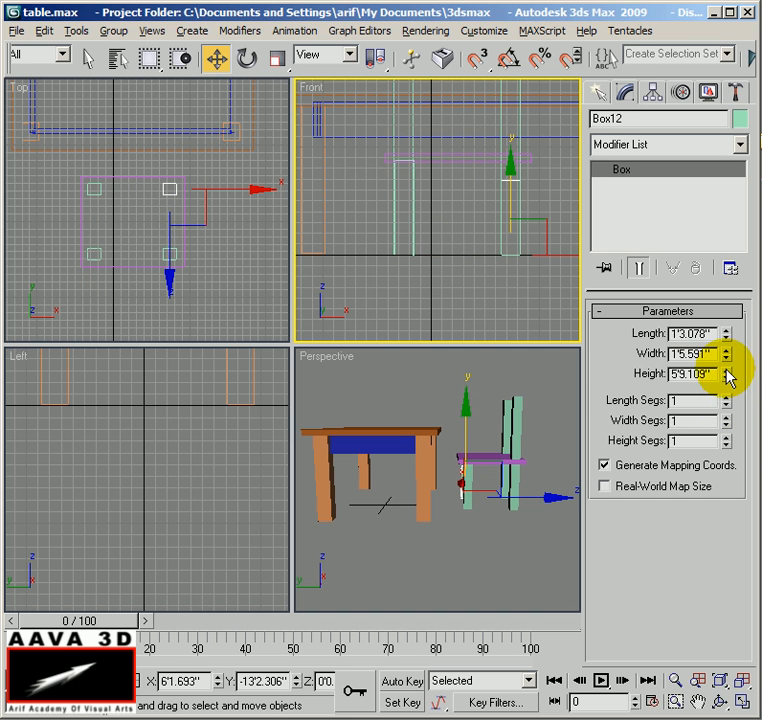
{"action": "left_click", "coordinate": [483, 547]}
{"action": "middle_click_drag", "start_coordinate": [507, 497], "coordinate": [424, 442], "text": "alt"}
{"action": "middle_click_drag", "start_coordinate": [487, 414], "coordinate": [488, 477], "text": "alt"}
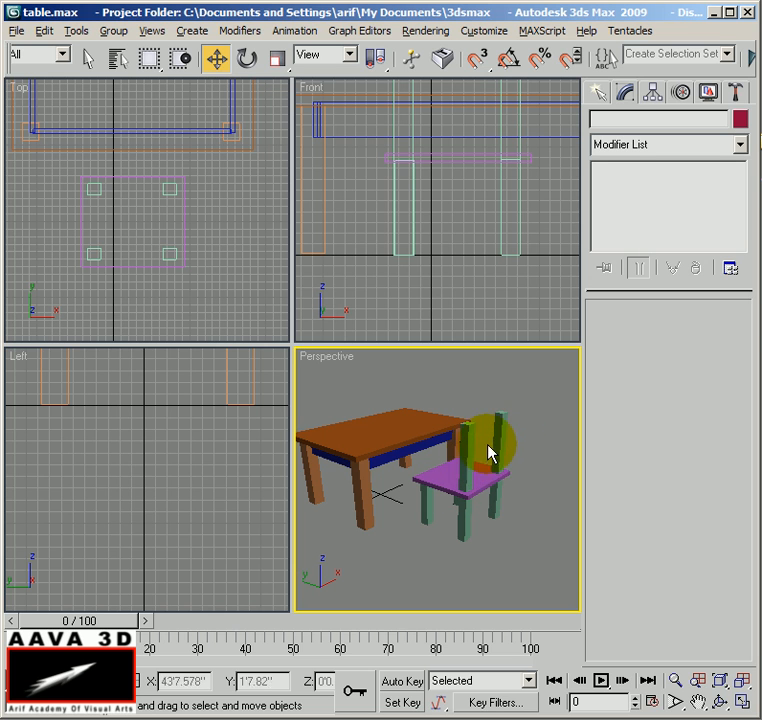
Create a thin box about 7'6" wide and 0'3.8" in length and height, spanning between the two tall rear posts.
{"action": "left_click", "coordinate": [598, 93]}
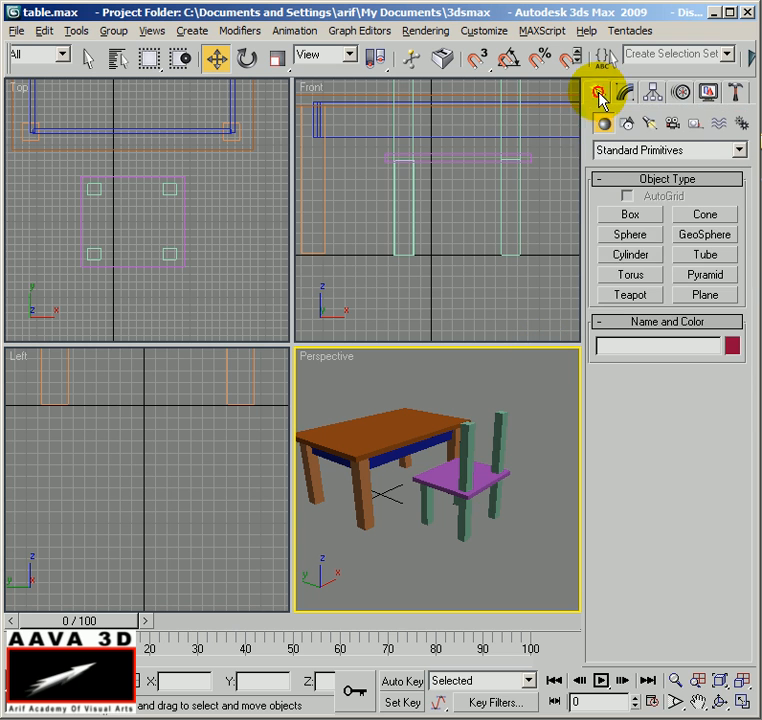
{"action": "left_click", "coordinate": [636, 218]}
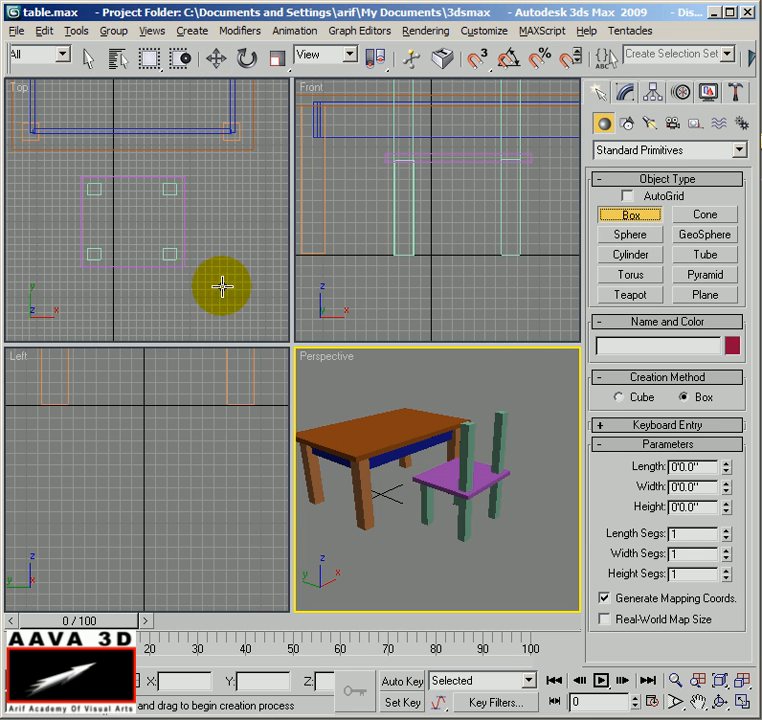
{"action": "middle_click", "coordinate": [153, 242]}
{"action": "scroll", "coordinate": [153, 242], "scroll_direction": "up", "scroll_amount": 3}
{"action": "middle_click_drag", "start_coordinate": [113, 258], "coordinate": [134, 257]}
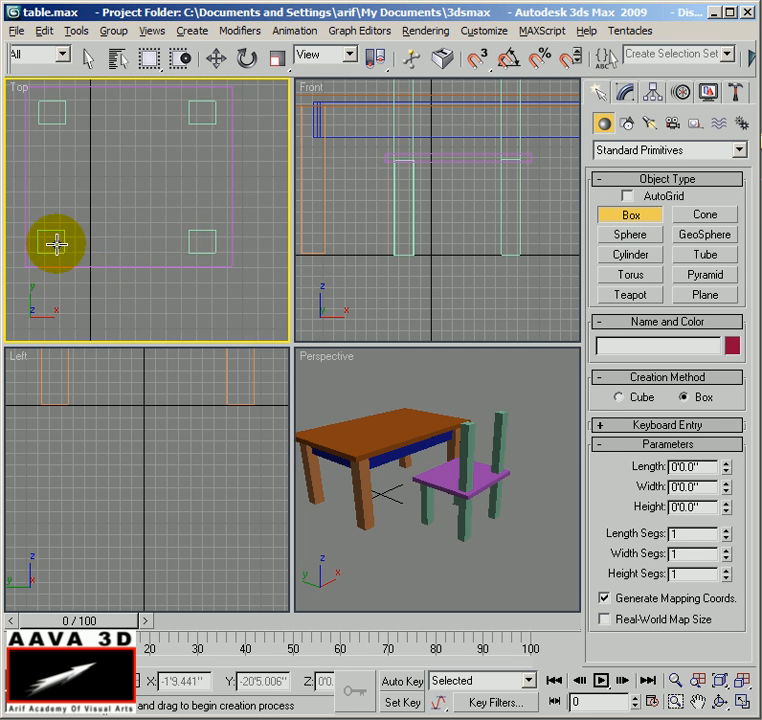
{"action": "left_click_drag", "start_coordinate": [57, 237], "coordinate": [195, 244]}
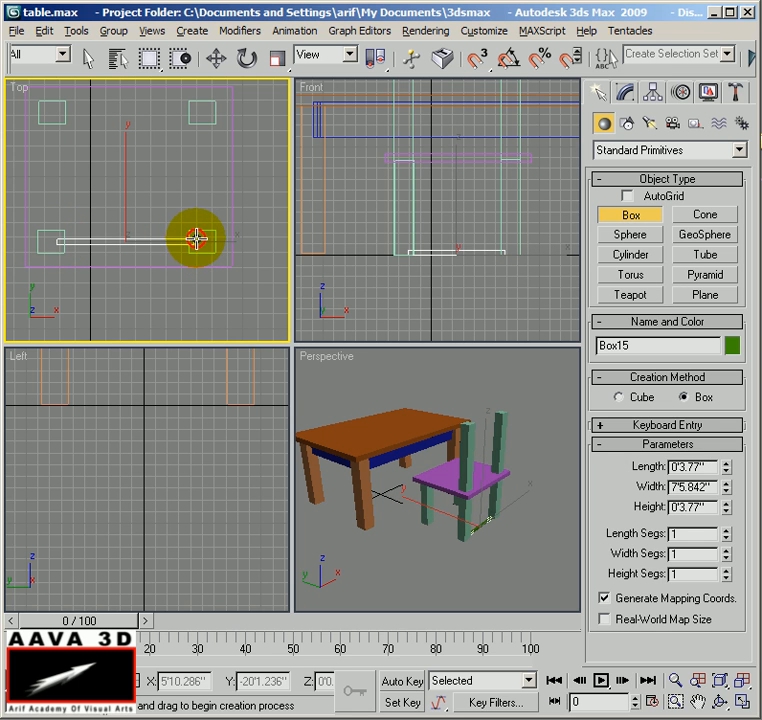
Move the thin slat up between the backrest posts, just above the seat, and set its height to about 0'6.2".
{"action": "right_click", "coordinate": [260, 243]}
{"action": "middle_click_drag", "start_coordinate": [377, 233], "coordinate": [374, 271]}
{"action": "left_click_drag", "start_coordinate": [453, 232], "coordinate": [463, 102]}
{"action": "middle_click_drag", "start_coordinate": [451, 187], "coordinate": [452, 254]}
{"action": "left_click", "coordinate": [622, 94]}
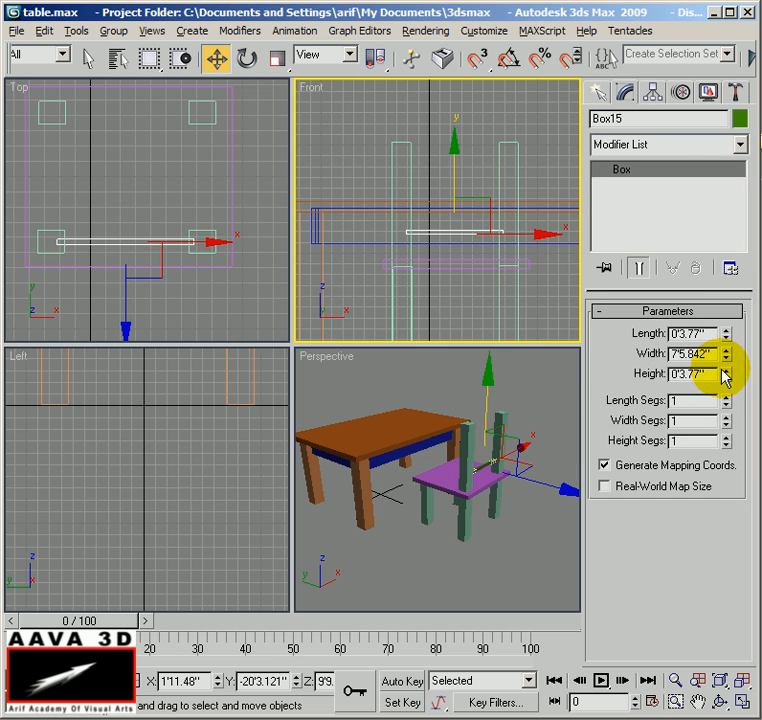
{"action": "left_click_drag", "start_coordinate": [723, 372], "coordinate": [731, 311]}
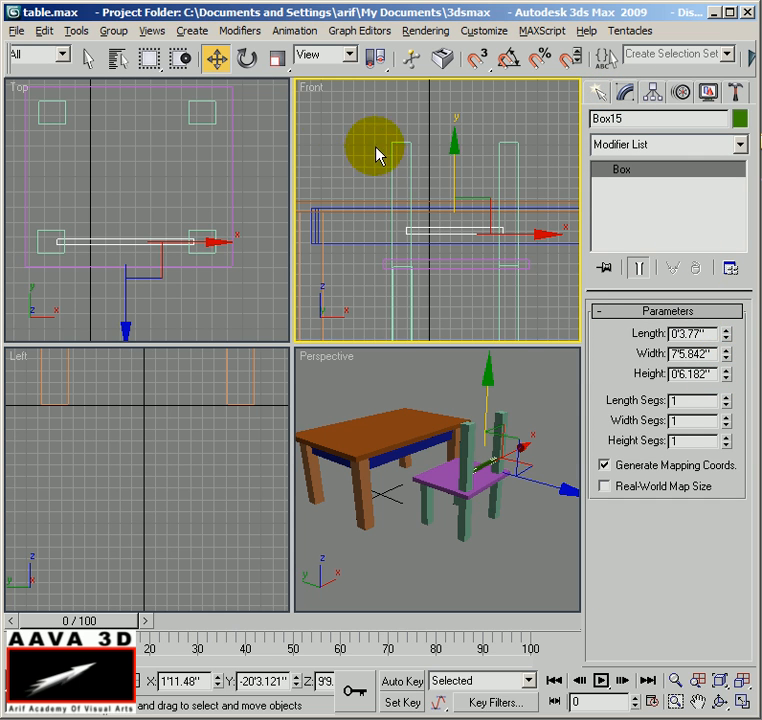
Clone the backrest slat upward as five evenly spaced copies between the tall rear posts.
{"action": "mouse_move", "coordinate": [457, 173]}
{"action": "left_mouse_down", "text": "shift"}
{"action": "mouse_move", "coordinate": [456, 158]}
{"action": "mouse_move", "coordinate": [480, 200]}
{"action": "left_mouse_up", "text": "shift"}
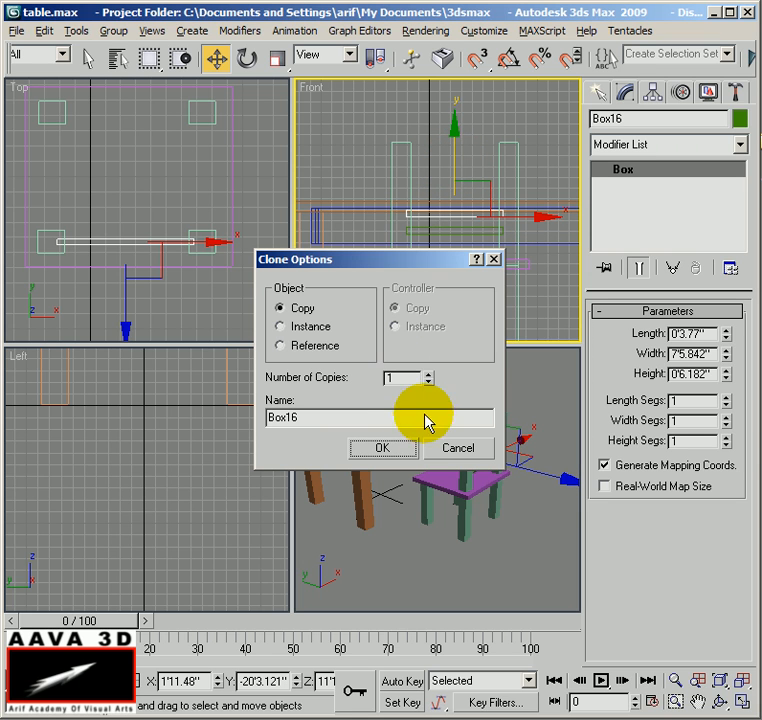
{"action": "left_click", "coordinate": [430, 373]}
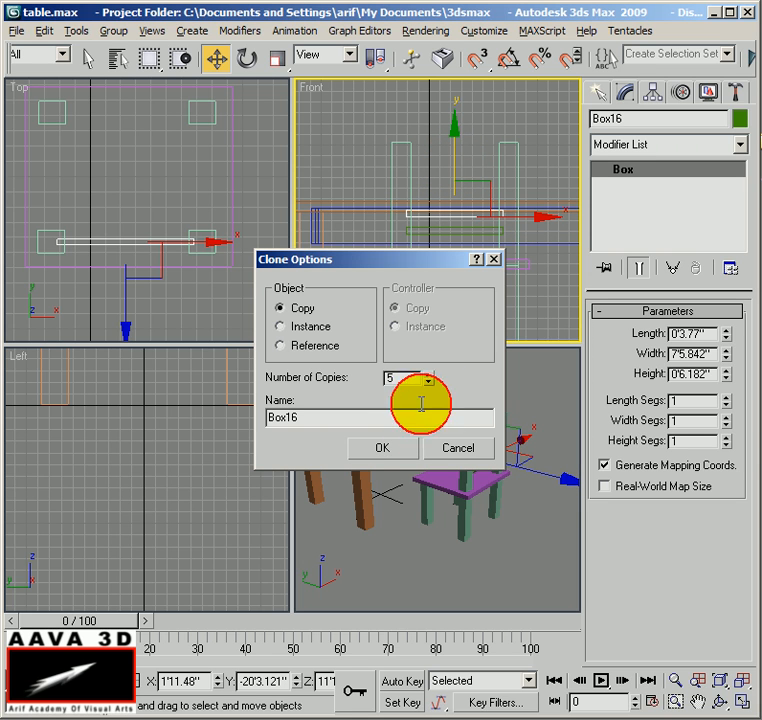
{"action": "left_click", "coordinate": [391, 450]}
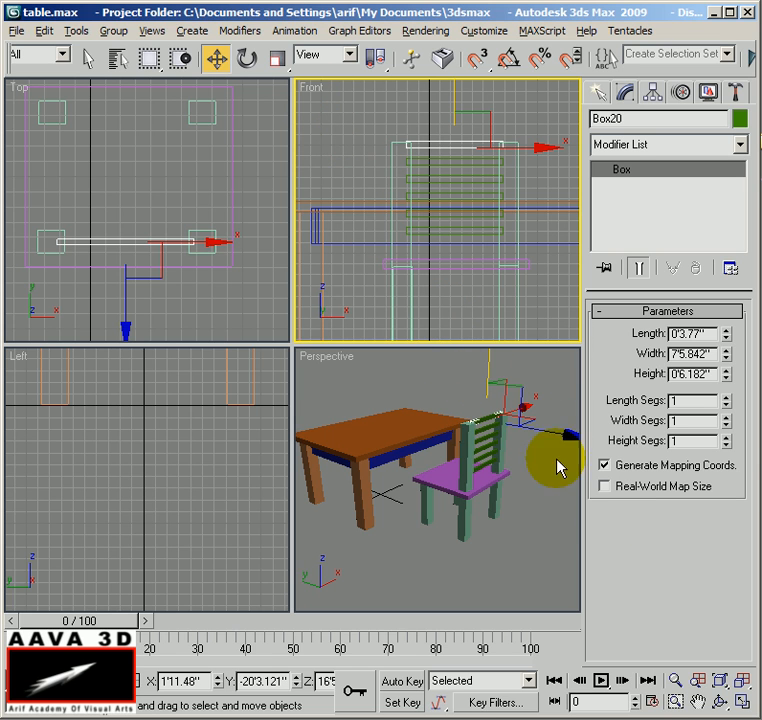
Delete the two uppermost slats of the backrest in the Front view.
{"action": "left_click", "coordinate": [741, 700]}
{"action": "scroll", "coordinate": [268, 488], "scroll_direction": "up", "scroll_amount": 2}
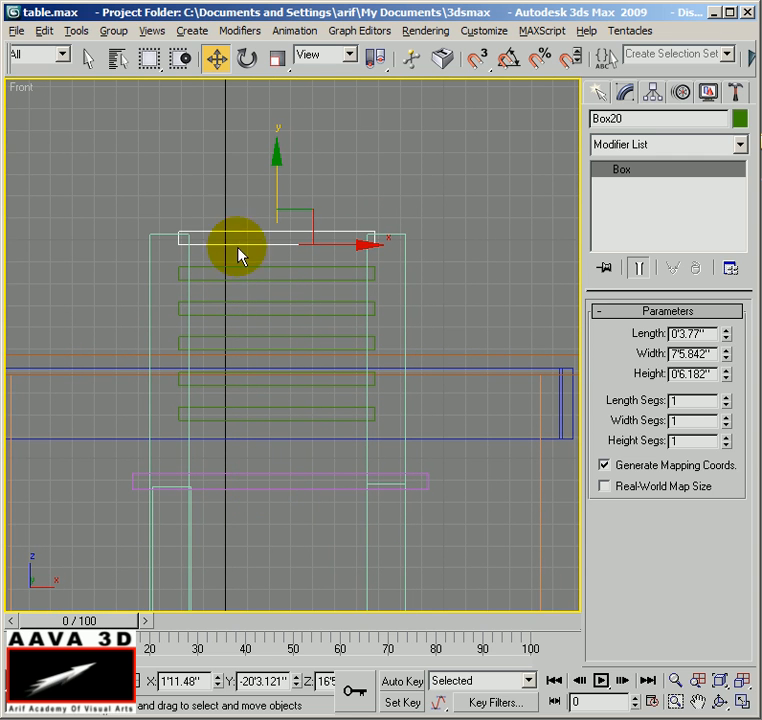
{"action": "left_click_drag", "start_coordinate": [226, 189], "coordinate": [247, 279]}
{"action": "key", "text": "Delete"}
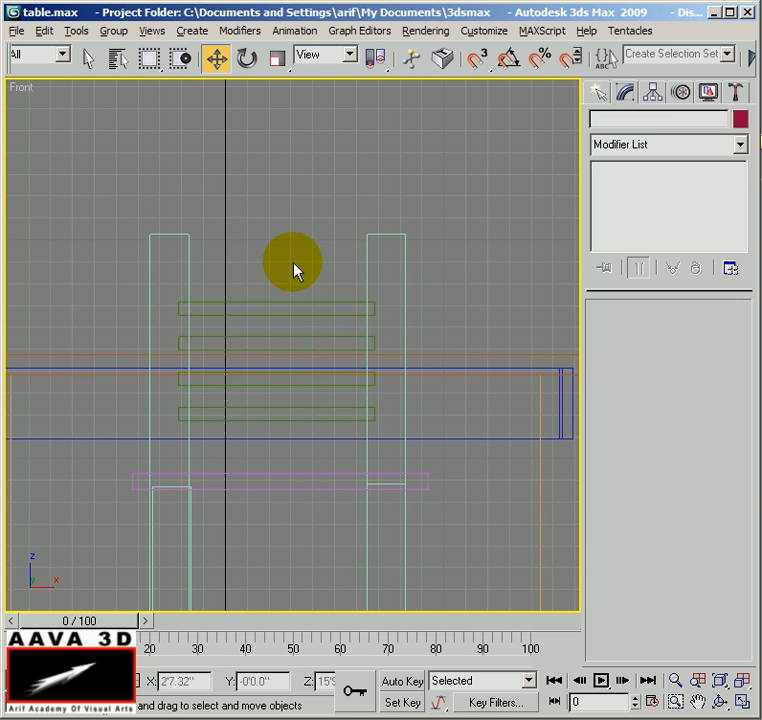
Set the uppermost remaining slat's height to about 2'6.5" and position it just below the tops of the backrest posts.
{"action": "left_click", "coordinate": [284, 305]}
{"action": "left_click_drag", "start_coordinate": [281, 270], "coordinate": [281, 237]}
{"action": "left_click_drag", "start_coordinate": [726, 373], "coordinate": [740, 200]}
{"action": "left_click_drag", "start_coordinate": [274, 187], "coordinate": [279, 240]}
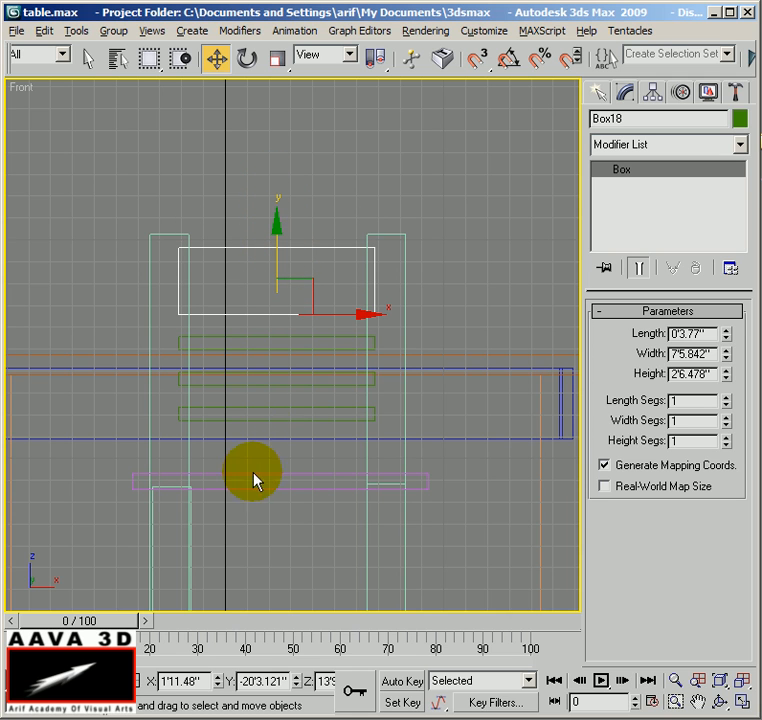
Move the three thin lower slats down together, closer to the seat and away from the tall top panel.
{"action": "left_click", "coordinate": [238, 340]}
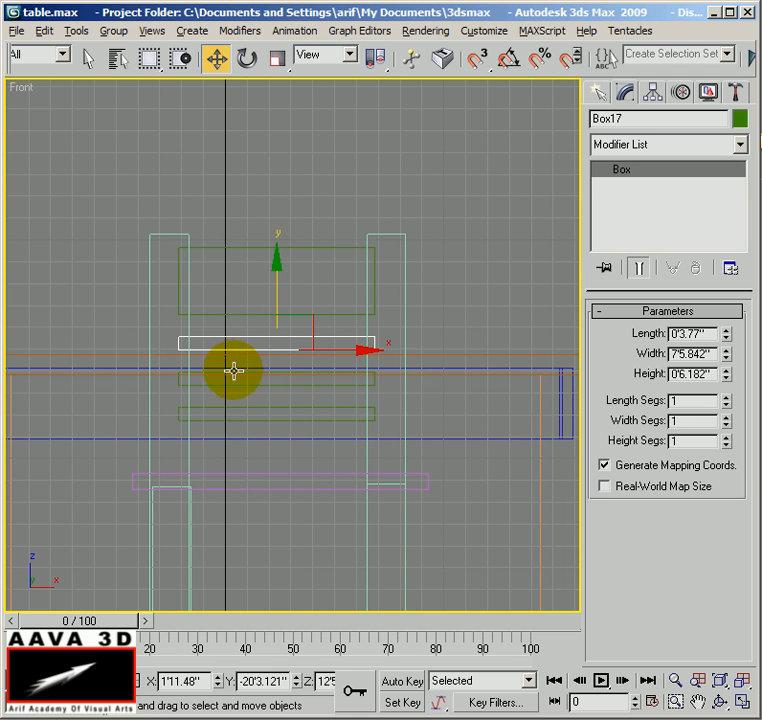
{"action": "left_click", "coordinate": [230, 380], "text": "ctrl"}
{"action": "left_click", "coordinate": [243, 408], "text": "ctrl"}
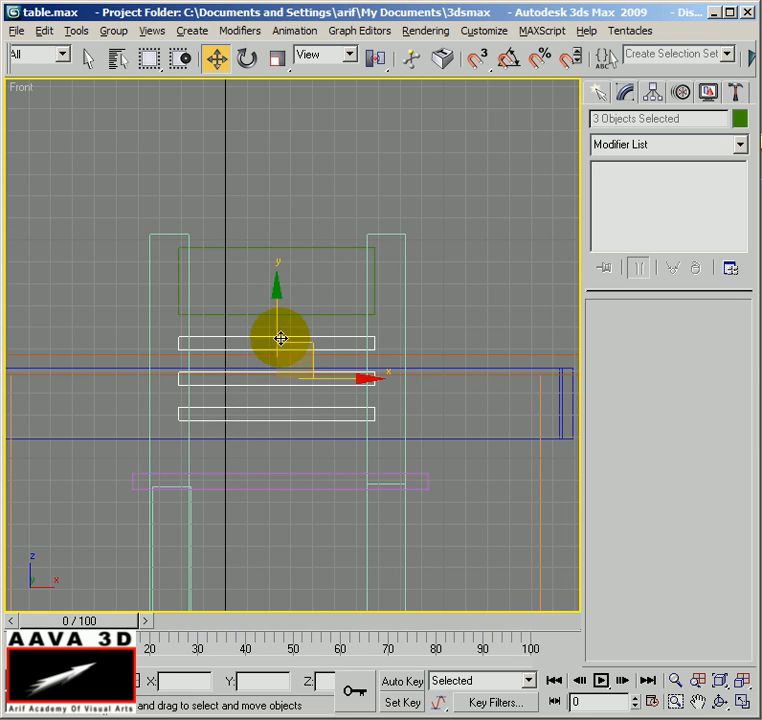
{"action": "left_click_drag", "start_coordinate": [274, 306], "coordinate": [276, 327]}
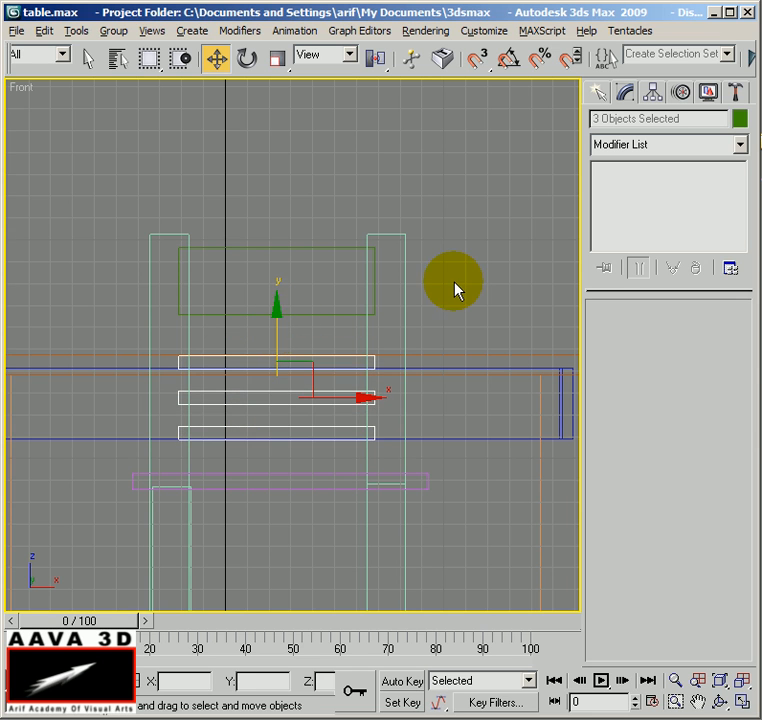
Examine the finished chair beside the table from several angles in an enlarged Perspective view.
{"action": "left_click", "coordinate": [458, 318]}
{"action": "key", "text": "alt+w"}
{"action": "left_click", "coordinate": [393, 550]}
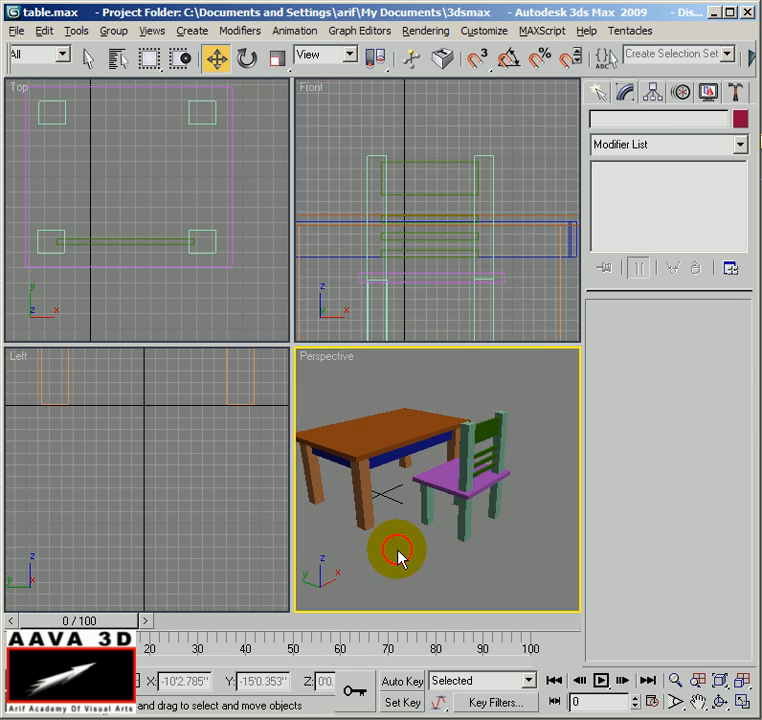
{"action": "key", "text": "alt+w"}
{"action": "middle_click_drag", "start_coordinate": [391, 560], "coordinate": [434, 434], "text": "alt"}
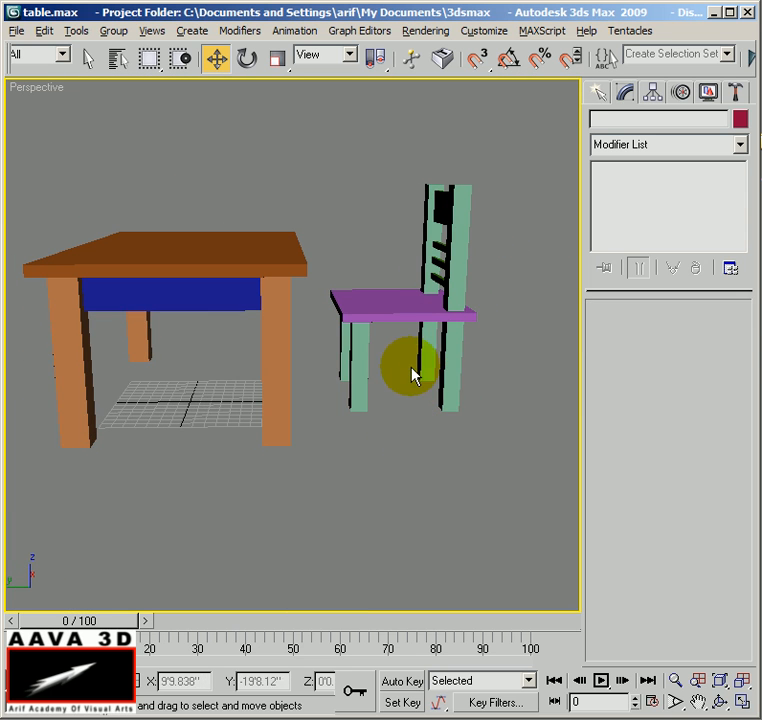
{"action": "middle_click_drag", "start_coordinate": [392, 410], "coordinate": [408, 339]}
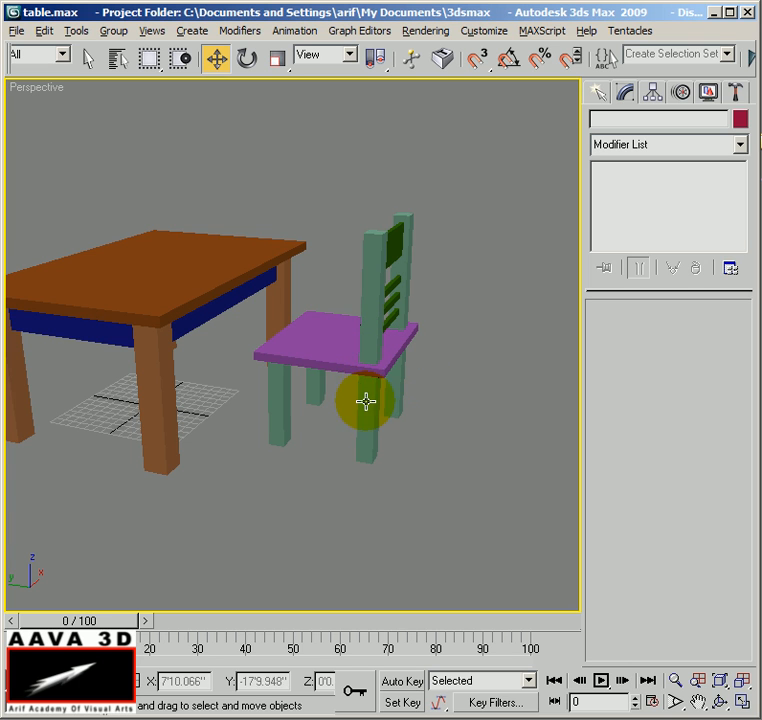
{"action": "middle_click_drag", "start_coordinate": [299, 404], "coordinate": [359, 402]}
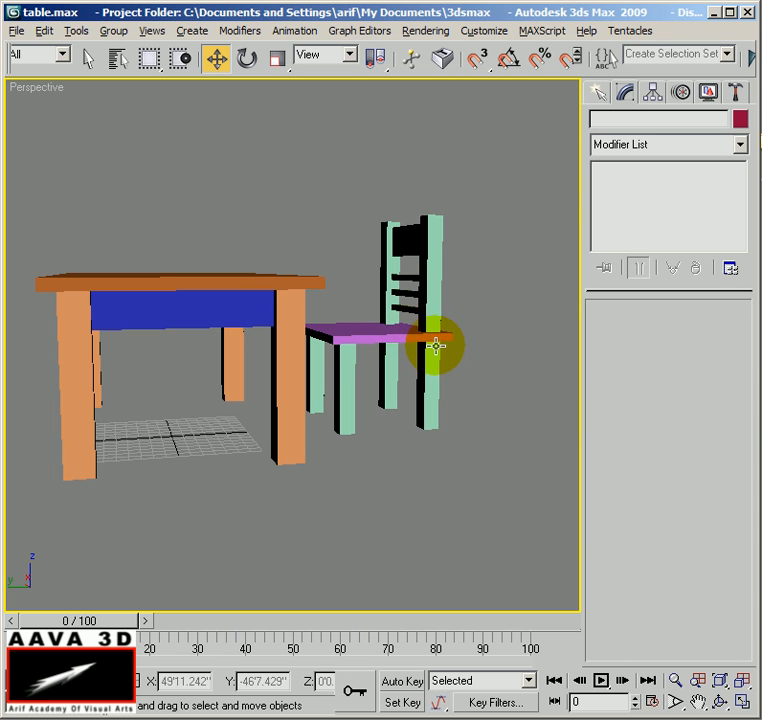
{"action": "mouse_move", "coordinate": [425, 370]}
{"action": "middle_mouse_down", "text": "alt"}
{"action": "mouse_move", "coordinate": [366, 390]}
{"action": "mouse_move", "coordinate": [398, 384]}
{"action": "mouse_move", "coordinate": [411, 371]}
{"action": "middle_mouse_up", "text": "alt"}
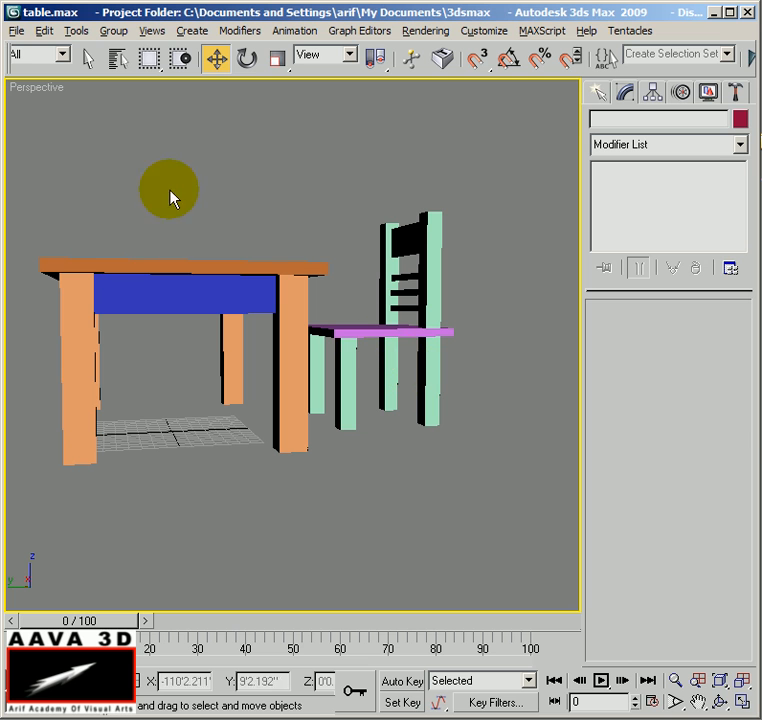
{"action": "middle_click_drag", "start_coordinate": [422, 374], "coordinate": [376, 398], "text": "alt"}
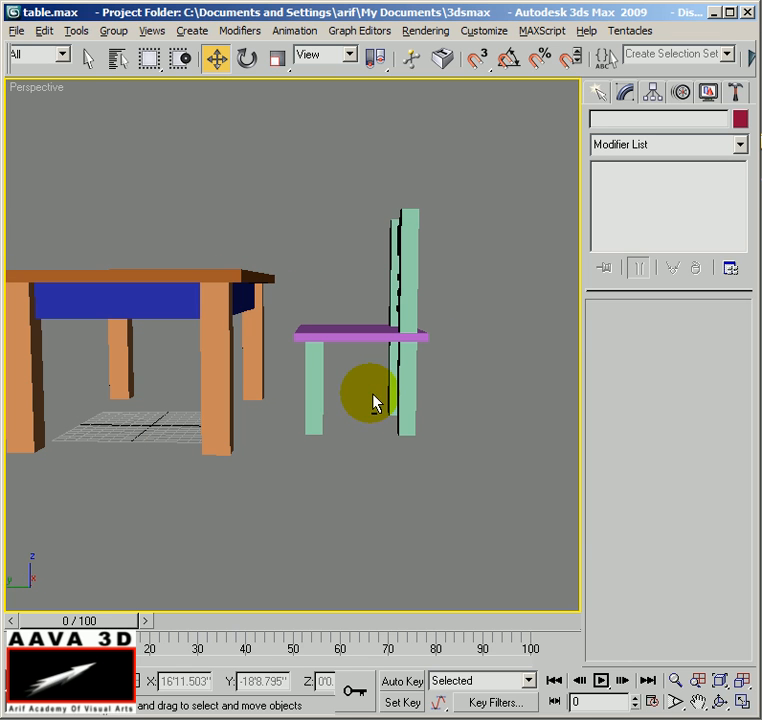
Group all nine parts of the chair under the name "chair".
{"action": "left_click_drag", "start_coordinate": [511, 152], "coordinate": [290, 480]}
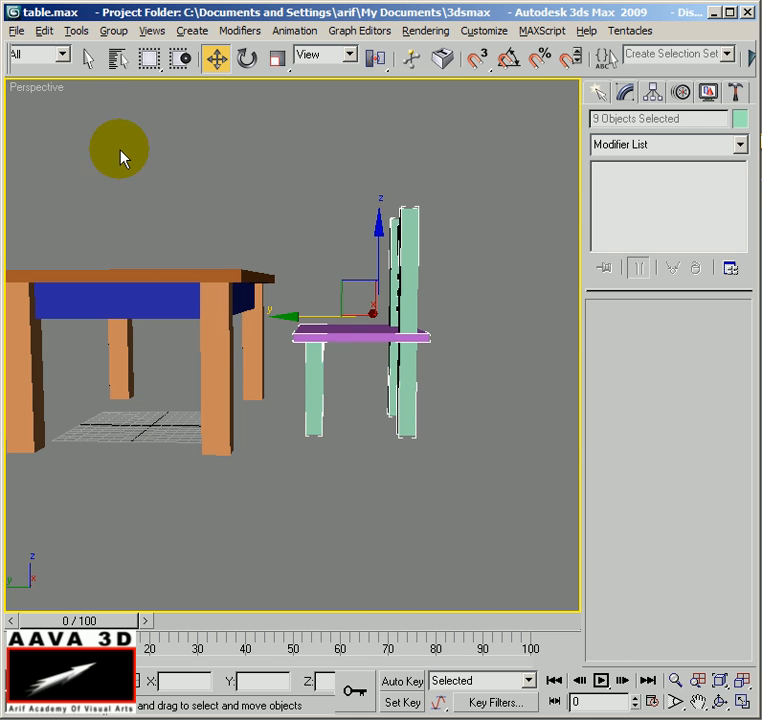
{"action": "left_click", "coordinate": [112, 32]}
{"action": "left_click", "coordinate": [122, 50]}
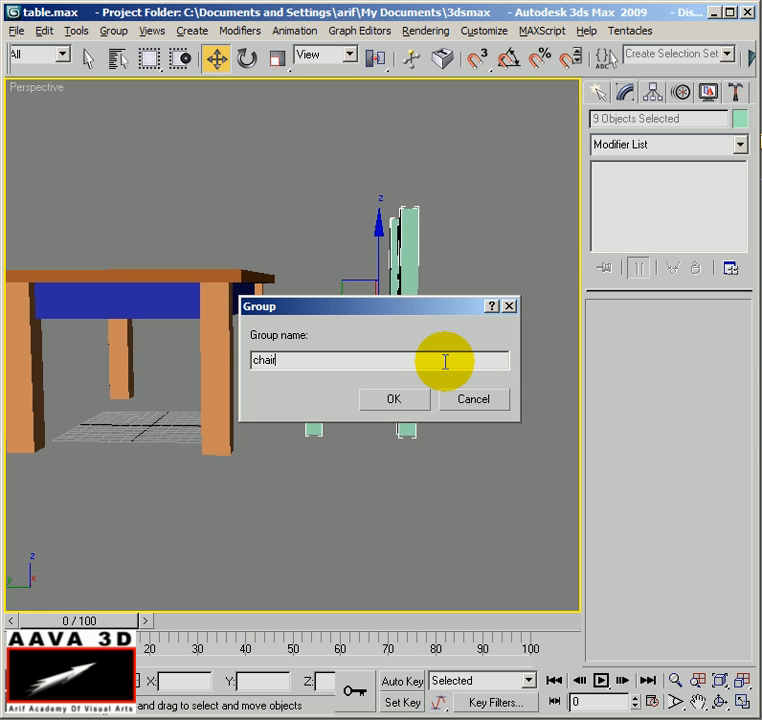
{"action": "key", "text": "Return"}
{"action": "middle_click_drag", "start_coordinate": [300, 378], "coordinate": [347, 385]}
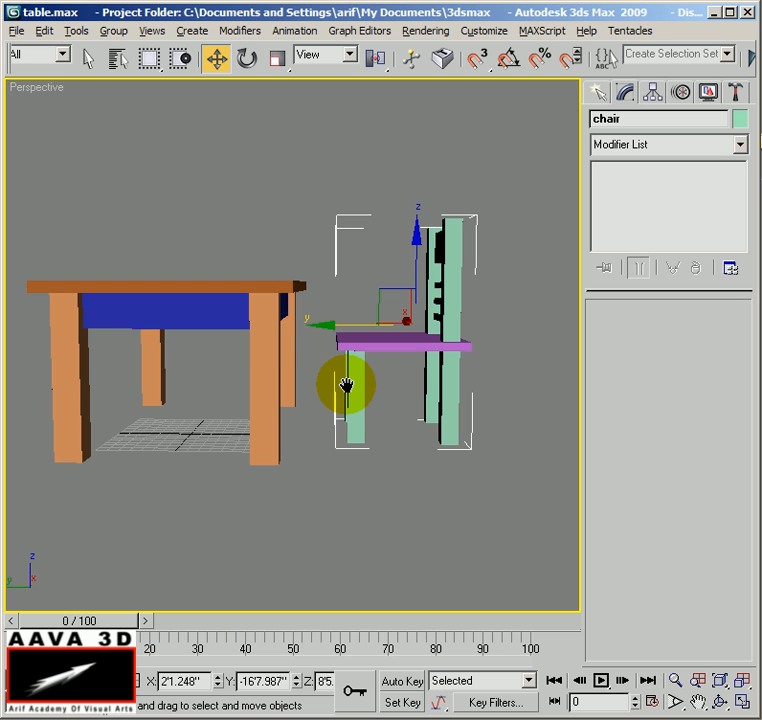
Save the scene as a new file named chair in the 3ds max fundamental tut folder.
{"action": "left_click", "coordinate": [17, 30]}
{"action": "left_click", "coordinate": [94, 165]}
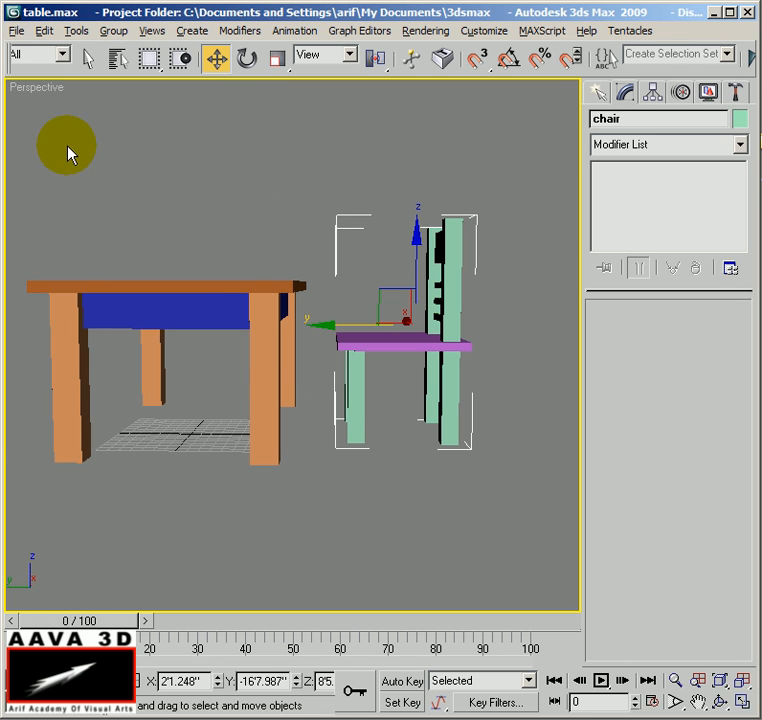
{"action": "left_click", "coordinate": [17, 30]}
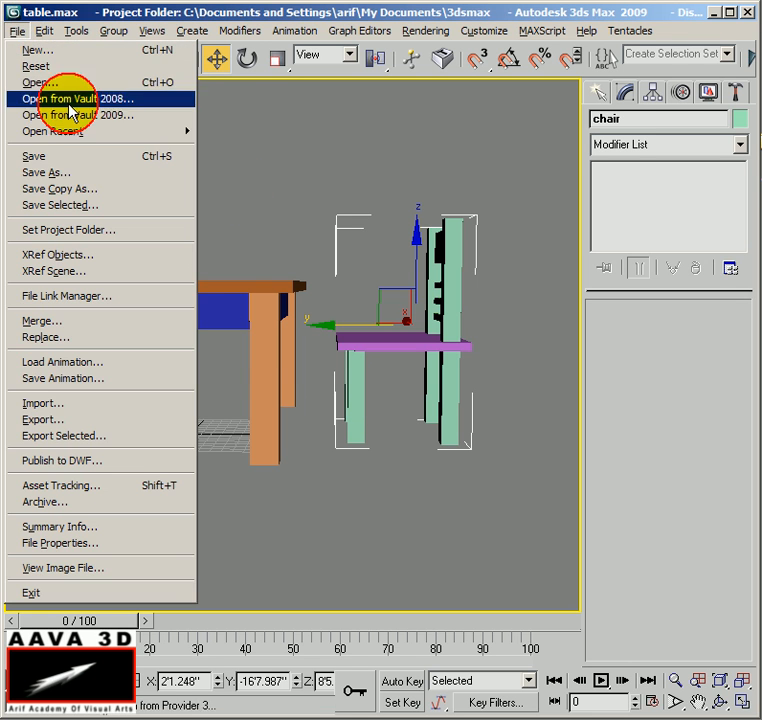
{"action": "left_click", "coordinate": [84, 181]}
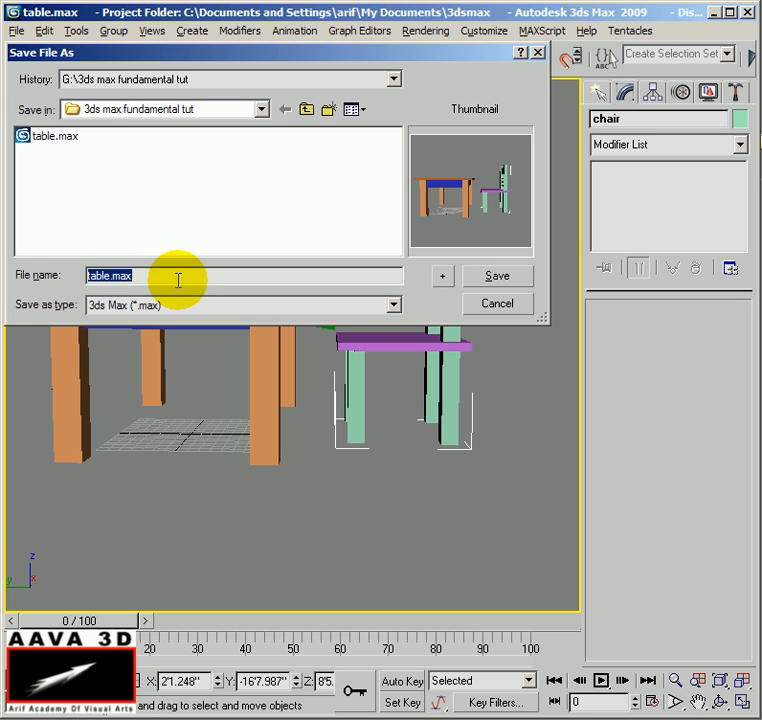
{"action": "type", "text": "chair"}
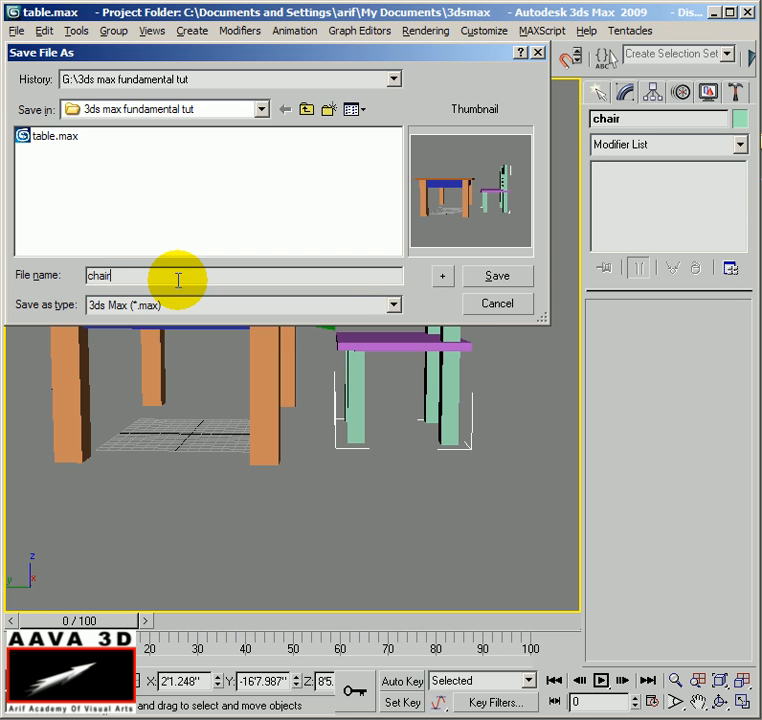
{"action": "key", "text": "Return"}
Examine the grouped table and chair from different angles and distances in the Perspective view.
{"action": "middle_click_drag", "start_coordinate": [187, 337], "coordinate": [238, 457], "text": "alt"}
{"action": "left_click", "coordinate": [238, 457]}
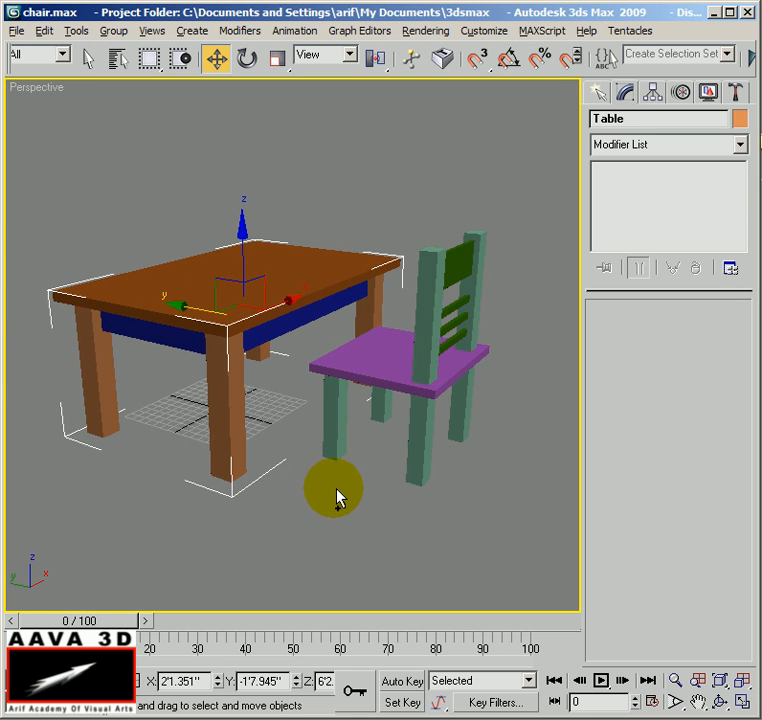
{"action": "left_click_drag", "start_coordinate": [335, 487], "coordinate": [321, 492]}
{"action": "left_click", "coordinate": [294, 511]}
{"action": "middle_click_drag", "start_coordinate": [357, 501], "coordinate": [269, 428]}
{"action": "scroll", "coordinate": [355, 492], "scroll_direction": "down", "scroll_amount": 2}
{"action": "scroll", "coordinate": [355, 488], "scroll_direction": "up", "scroll_amount": 2}
{"action": "key", "text": "alt+w"}
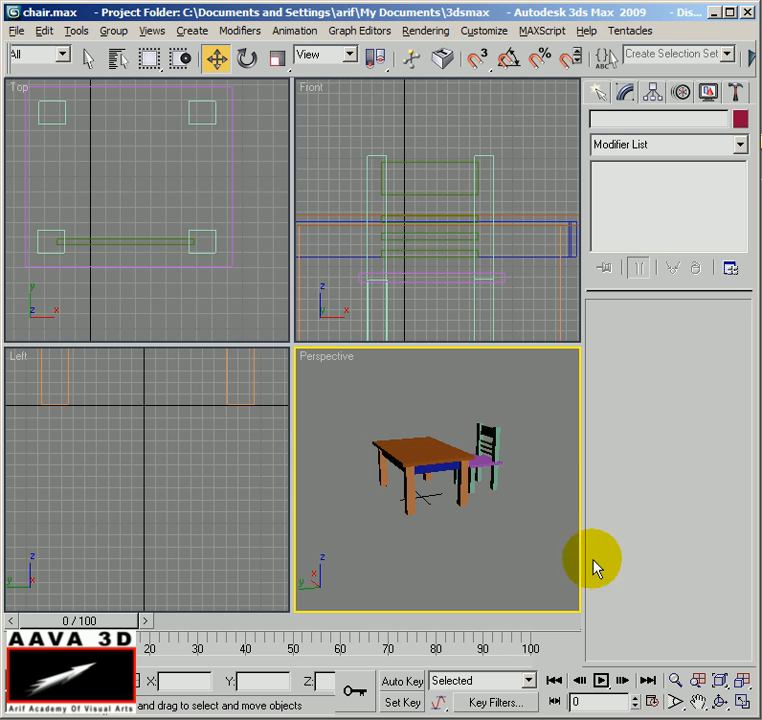
Move the chair group along Y toward the table to about -10'8", so the front of its seat tucks under the tabletop.
{"action": "left_click", "coordinate": [741, 684]}
{"action": "middle_click_drag", "start_coordinate": [235, 281], "coordinate": [178, 259]}
{"action": "scroll", "coordinate": [190, 250], "scroll_direction": "down", "scroll_amount": 3}
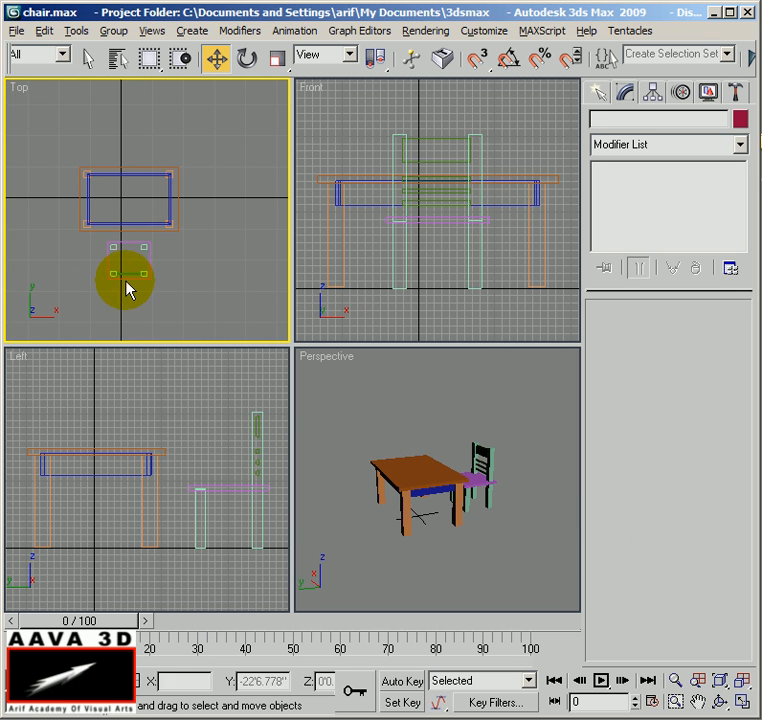
{"action": "left_click", "coordinate": [131, 270]}
{"action": "left_click_drag", "start_coordinate": [127, 238], "coordinate": [118, 201]}
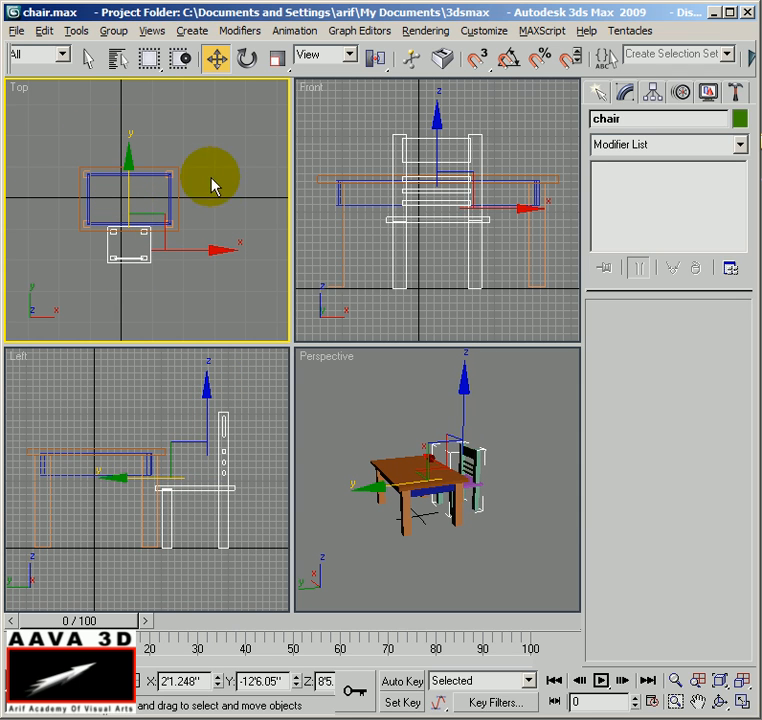
{"action": "left_click", "coordinate": [340, 373]}
{"action": "middle_click_drag", "start_coordinate": [508, 512], "coordinate": [456, 505], "text": "alt"}
{"action": "left_click", "coordinate": [147, 258]}
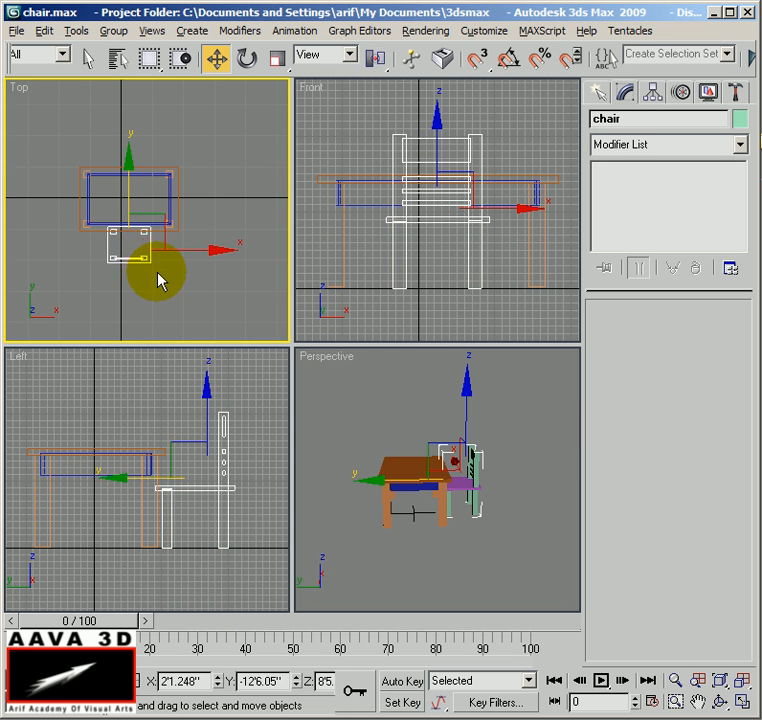
{"action": "left_click_drag", "start_coordinate": [135, 196], "coordinate": [135, 188]}
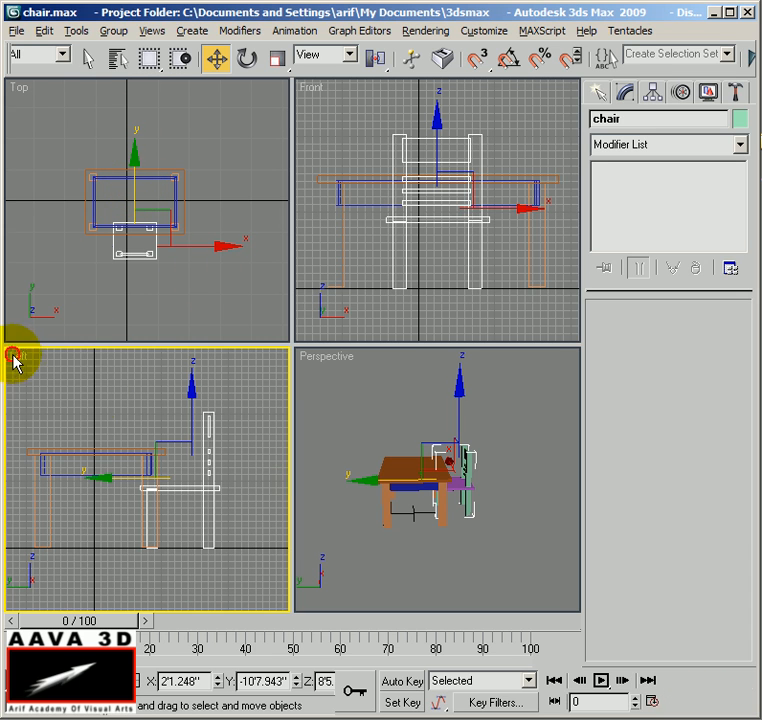
Mirror the chair across the X axis in the Left view as a copy with zero offset.
{"action": "left_click", "coordinate": [170, 463]}
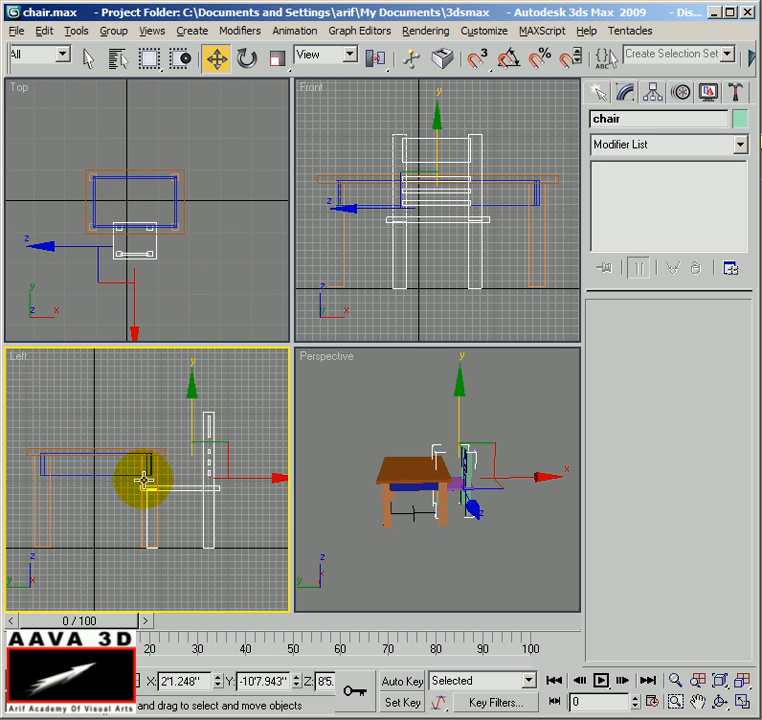
{"action": "key", "text": "alt+w"}
{"action": "middle_click_drag", "start_coordinate": [233, 442], "coordinate": [332, 427]}
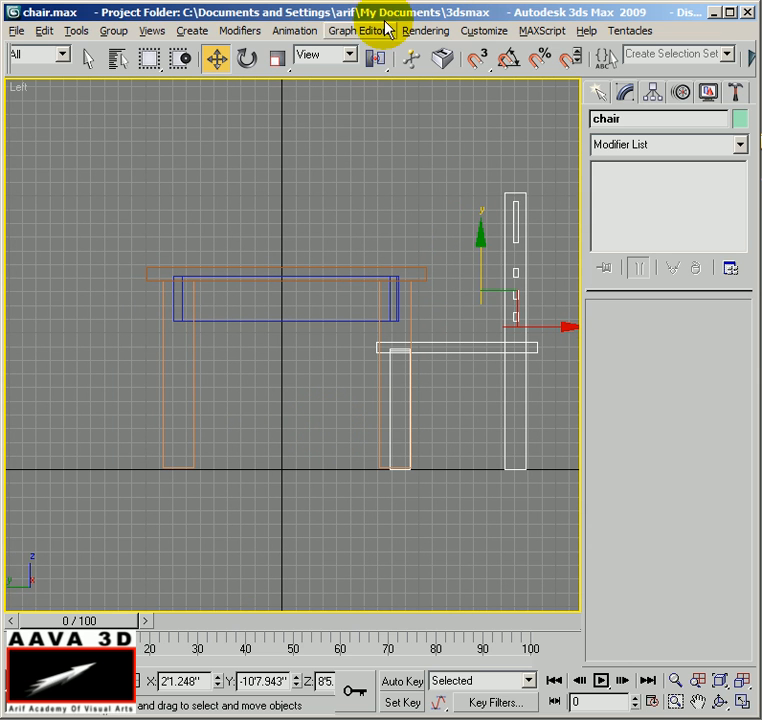
{"action": "left_click_drag", "start_coordinate": [307, 67], "coordinate": [80, 64]}
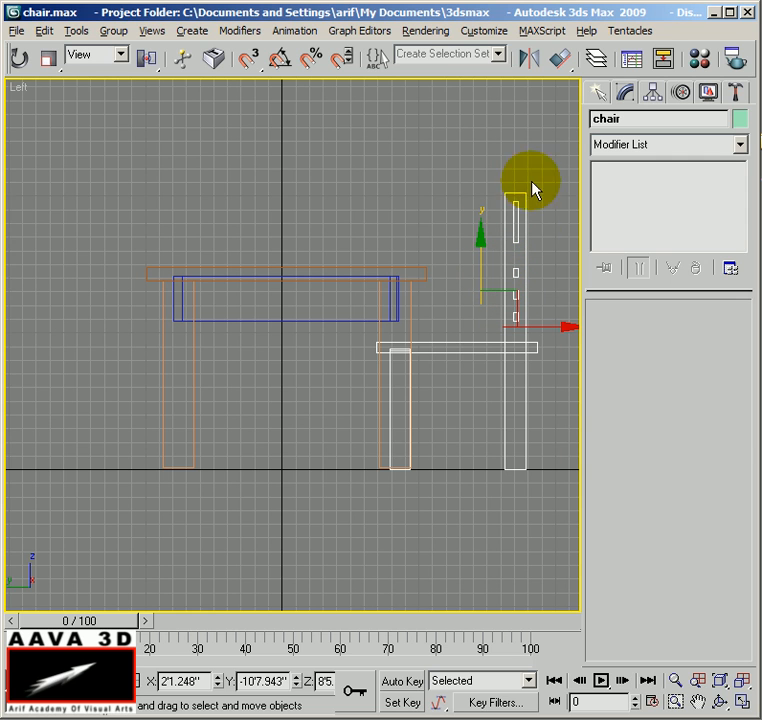
{"action": "left_click", "coordinate": [527, 61]}
{"action": "left_click_drag", "start_coordinate": [403, 215], "coordinate": [159, 30]}
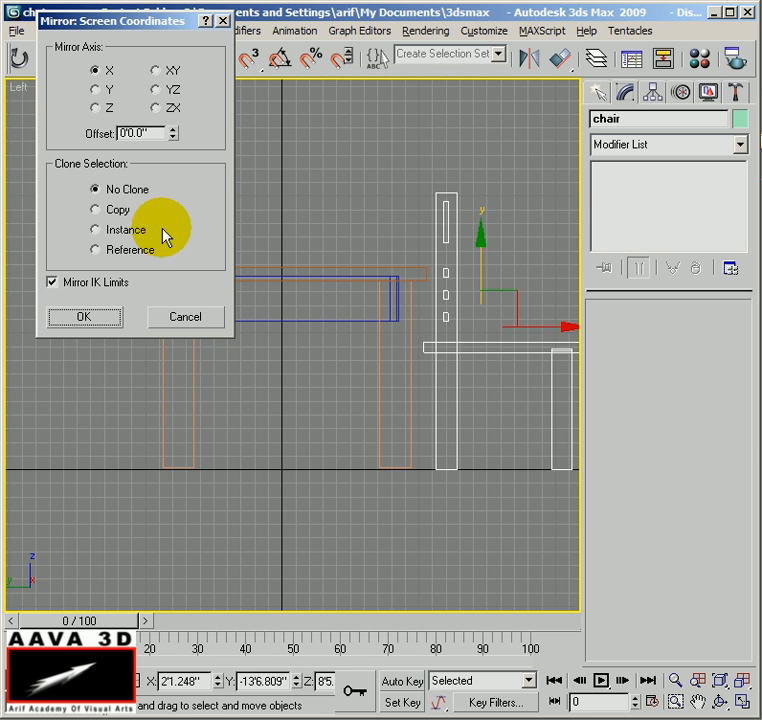
{"action": "left_click", "coordinate": [114, 213]}
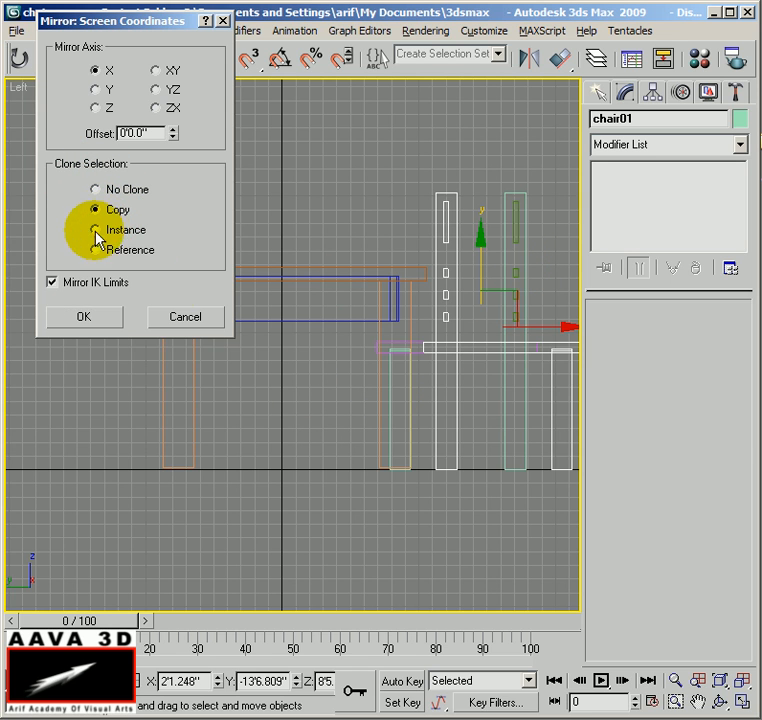
{"action": "left_click", "coordinate": [103, 317]}
Move the mirrored chair along X in the Left view to the opposite side of the table, with its seat tucked under the tabletop.
{"action": "middle_click_drag", "start_coordinate": [362, 432], "coordinate": [378, 418]}
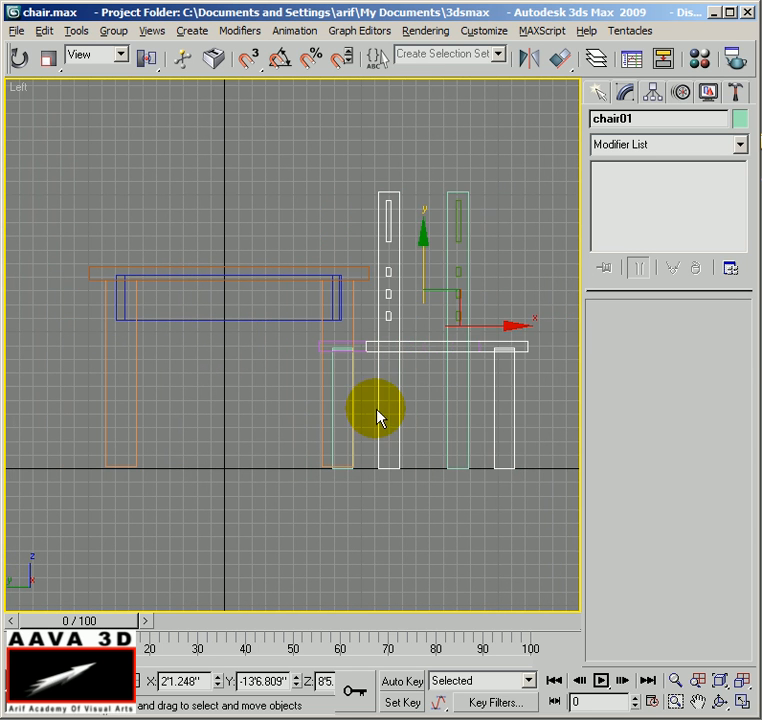
{"action": "left_click", "coordinate": [463, 250]}
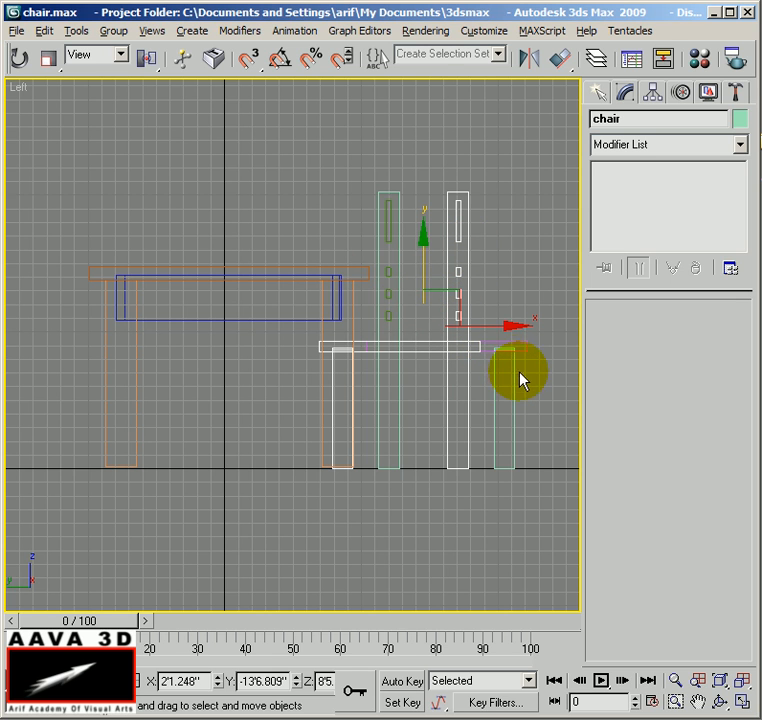
{"action": "left_click", "coordinate": [397, 264]}
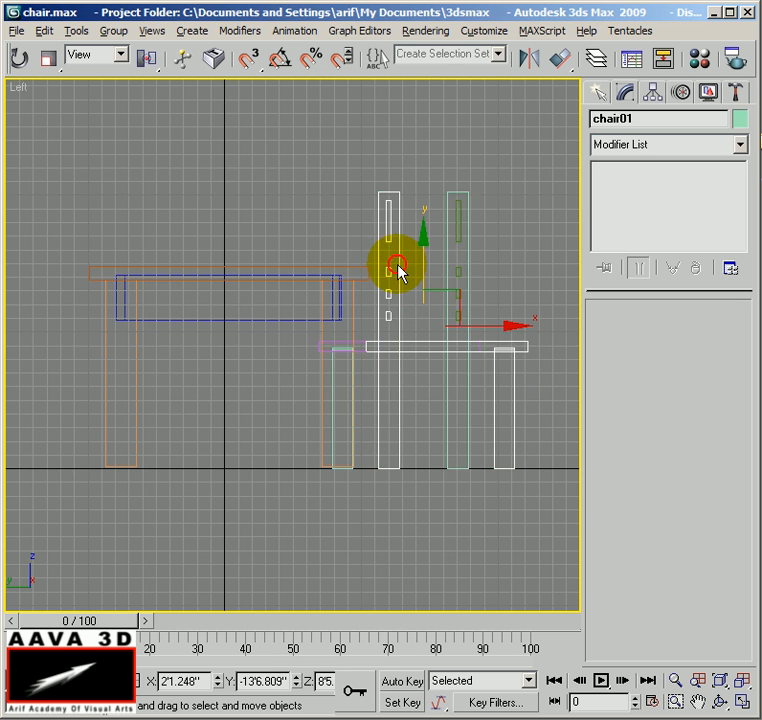
{"action": "middle_click_drag", "start_coordinate": [266, 434], "coordinate": [363, 428]}
{"action": "left_click_drag", "start_coordinate": [557, 352], "coordinate": [214, 326]}
{"action": "left_click_drag", "start_coordinate": [217, 327], "coordinate": [212, 327]}
{"action": "left_click", "coordinate": [311, 418]}
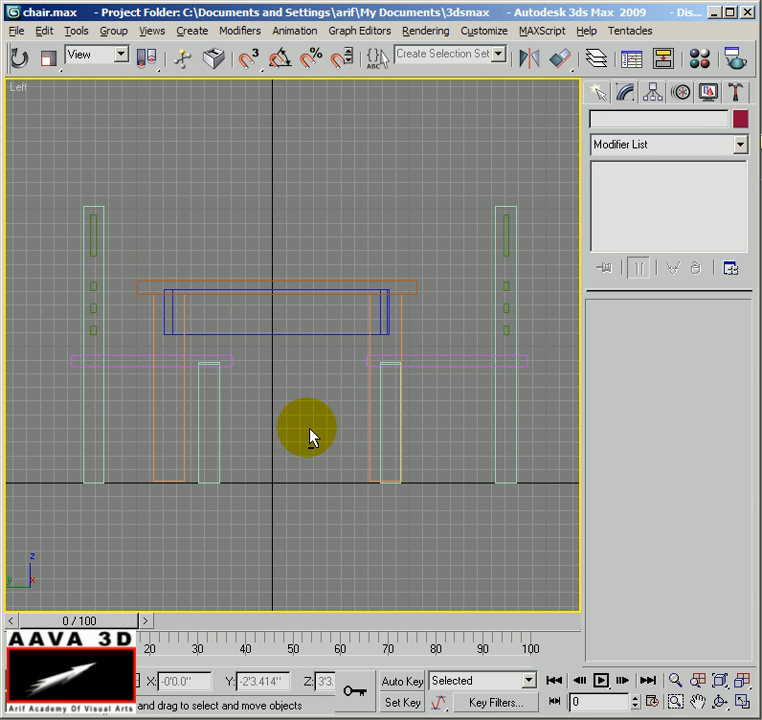
Rotate-copy the two facing chairs about -90.55° around Z in the Top view, making one copy of the pair.
{"action": "key", "text": "alt+w"}
{"action": "left_click", "coordinate": [354, 383]}
{"action": "key", "text": "alt+w"}
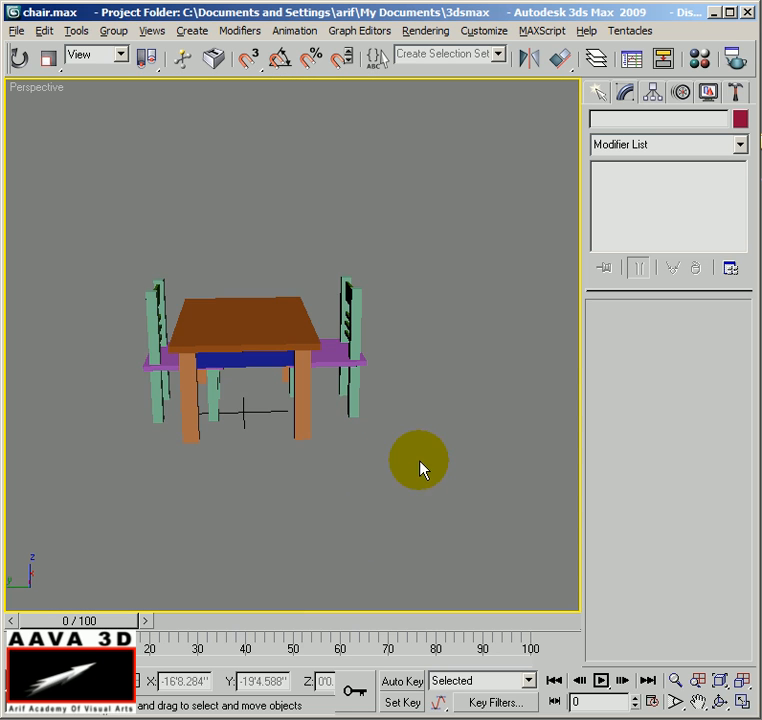
{"action": "mouse_move", "coordinate": [248, 420]}
{"action": "middle_mouse_down", "text": "alt"}
{"action": "mouse_move", "coordinate": [197, 434]}
{"action": "mouse_move", "coordinate": [400, 405]}
{"action": "mouse_move", "coordinate": [391, 391]}
{"action": "mouse_move", "coordinate": [301, 428]}
{"action": "mouse_move", "coordinate": [247, 509]}
{"action": "mouse_move", "coordinate": [235, 425]}
{"action": "mouse_move", "coordinate": [276, 403]}
{"action": "mouse_move", "coordinate": [286, 415]}
{"action": "mouse_move", "coordinate": [213, 472]}
{"action": "mouse_move", "coordinate": [310, 480]}
{"action": "mouse_move", "coordinate": [379, 424]}
{"action": "mouse_move", "coordinate": [272, 431]}
{"action": "mouse_move", "coordinate": [289, 432]}
{"action": "mouse_move", "coordinate": [248, 452]}
{"action": "mouse_move", "coordinate": [278, 437]}
{"action": "middle_mouse_up", "text": "alt"}
{"action": "key", "text": "alt+w"}
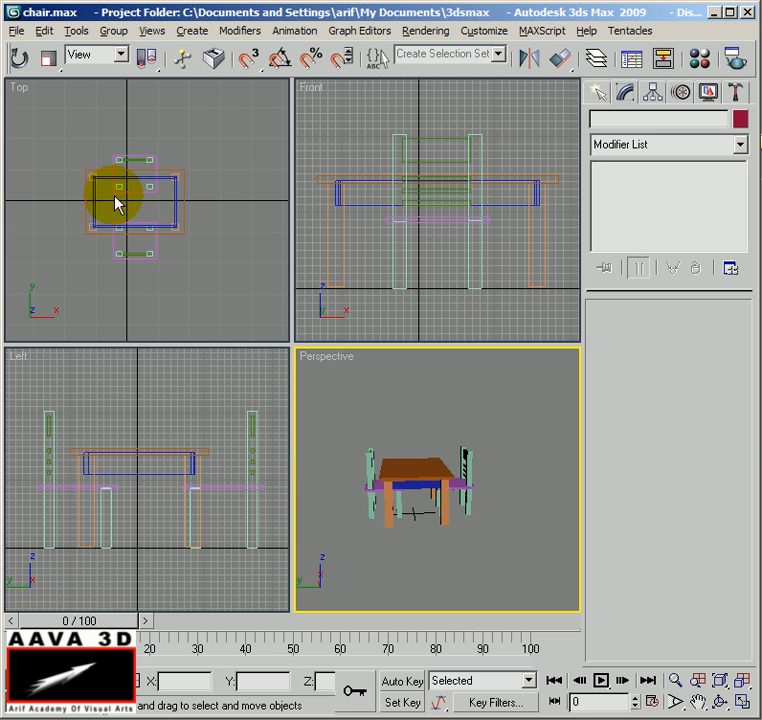
{"action": "left_click", "coordinate": [22, 92]}
{"action": "key", "text": "alt+w"}
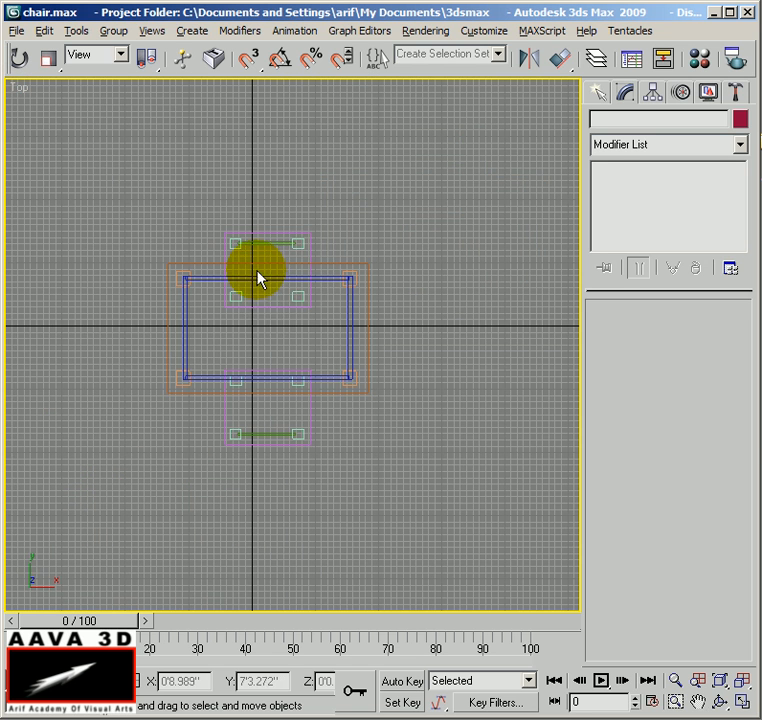
{"action": "left_click", "coordinate": [306, 252]}
{"action": "left_click", "coordinate": [309, 420], "text": "ctrl"}
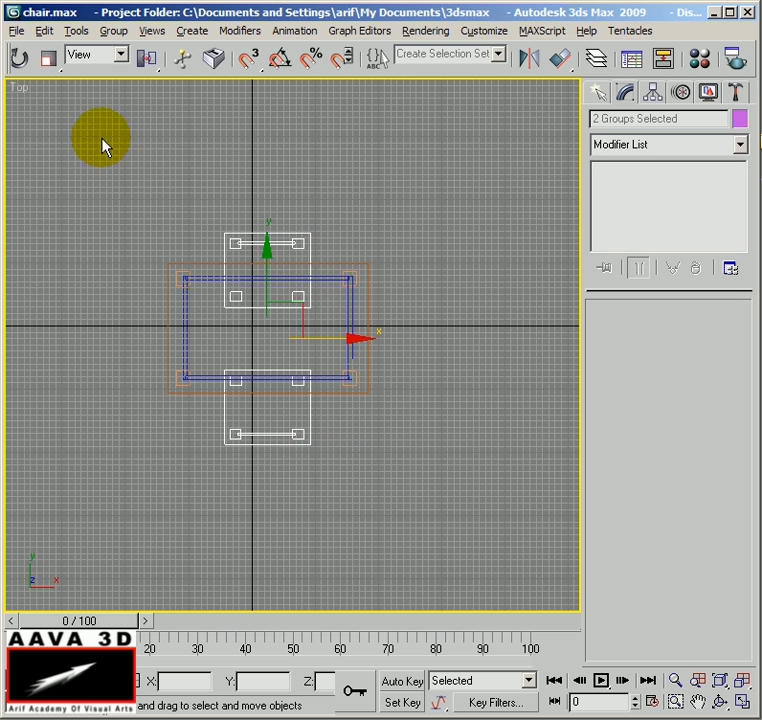
{"action": "left_click", "coordinate": [19, 58]}
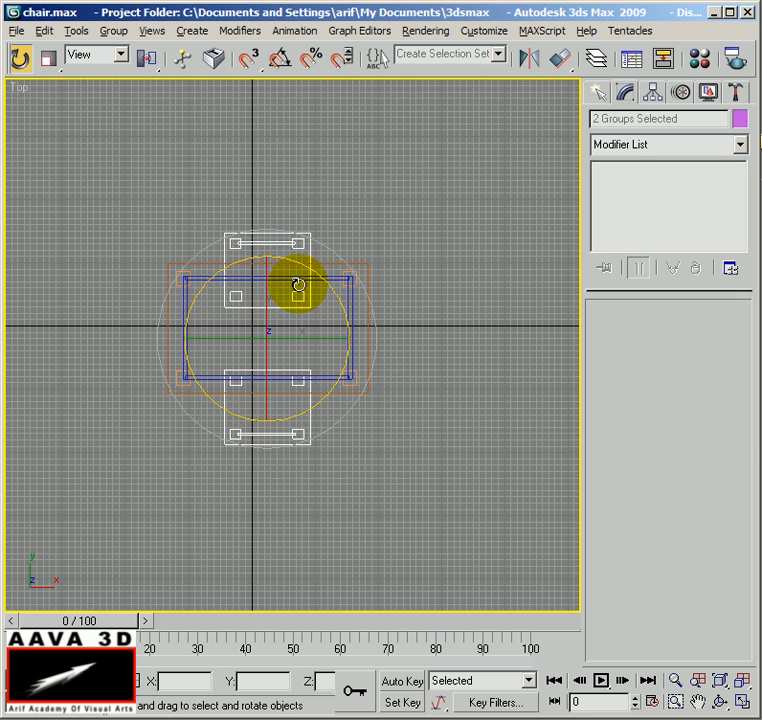
{"action": "mouse_move", "coordinate": [326, 281]}
{"action": "left_mouse_down"}
{"action": "mouse_move", "coordinate": [340, 349]}
{"action": "mouse_move", "coordinate": [341, 523]}
{"action": "left_mouse_up"}
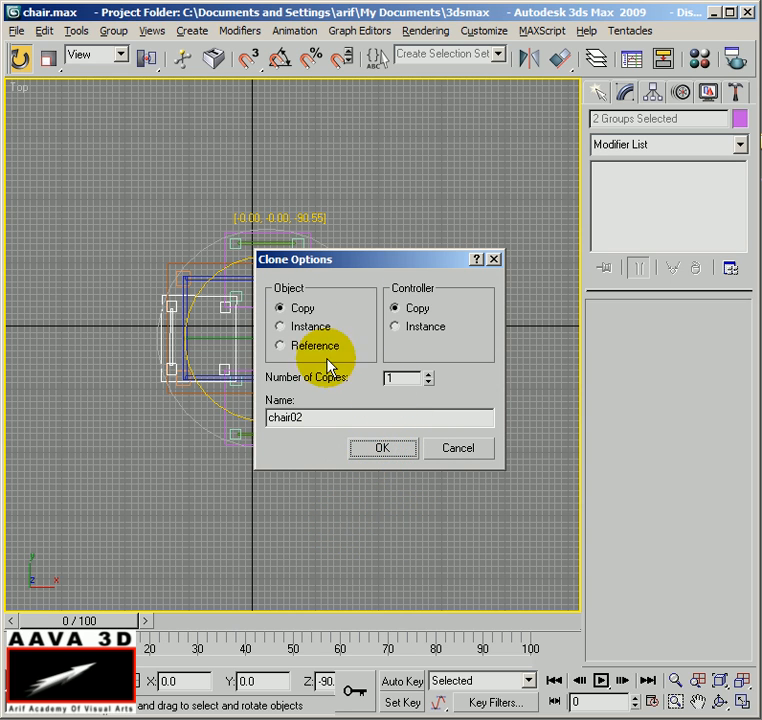
{"action": "left_click", "coordinate": [395, 455]}
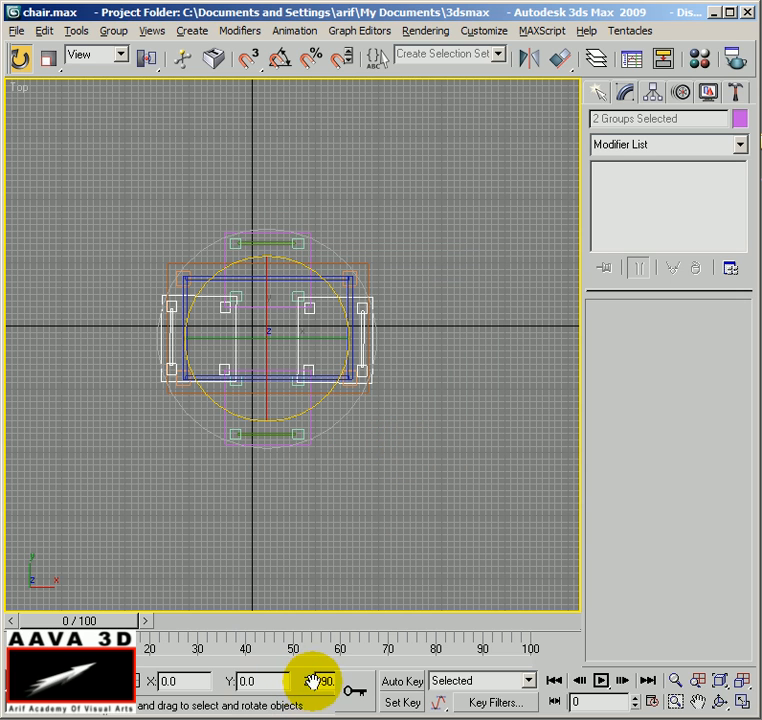
Try to enter an exact Z rotation for the copied chair pair, and undo the change.
{"action": "left_click_drag", "start_coordinate": [320, 681], "coordinate": [616, 699]}
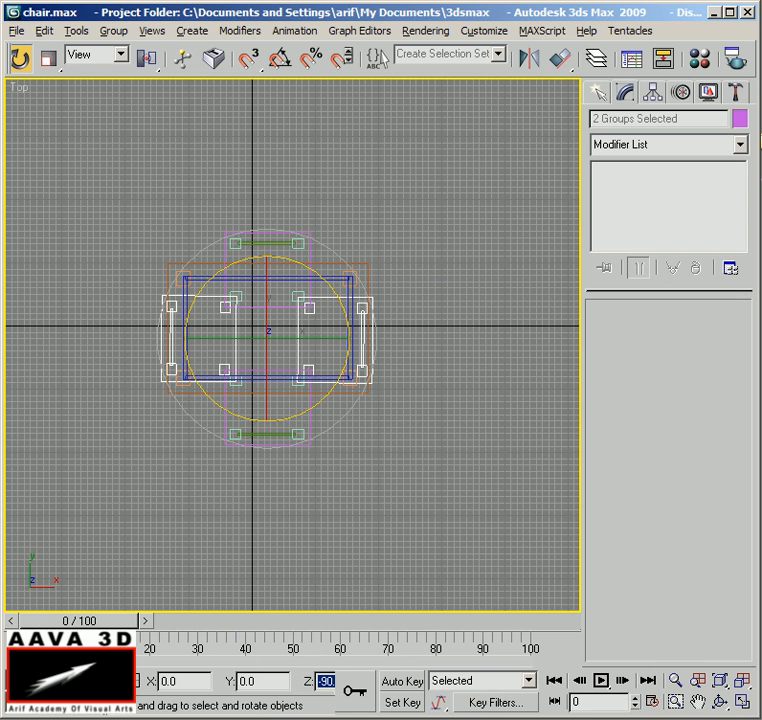
{"action": "key", "text": "BackSpace"}
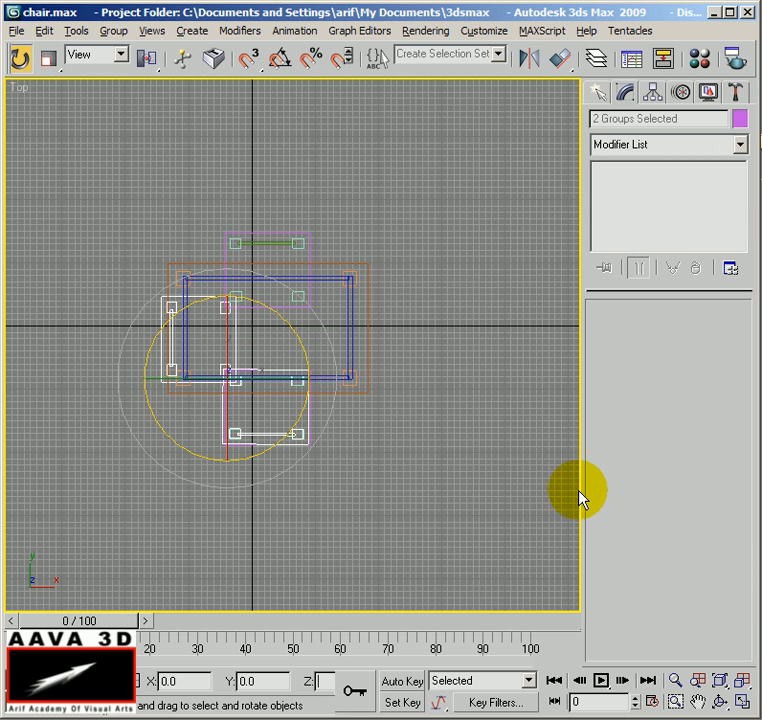
{"action": "left_click", "coordinate": [492, 488]}
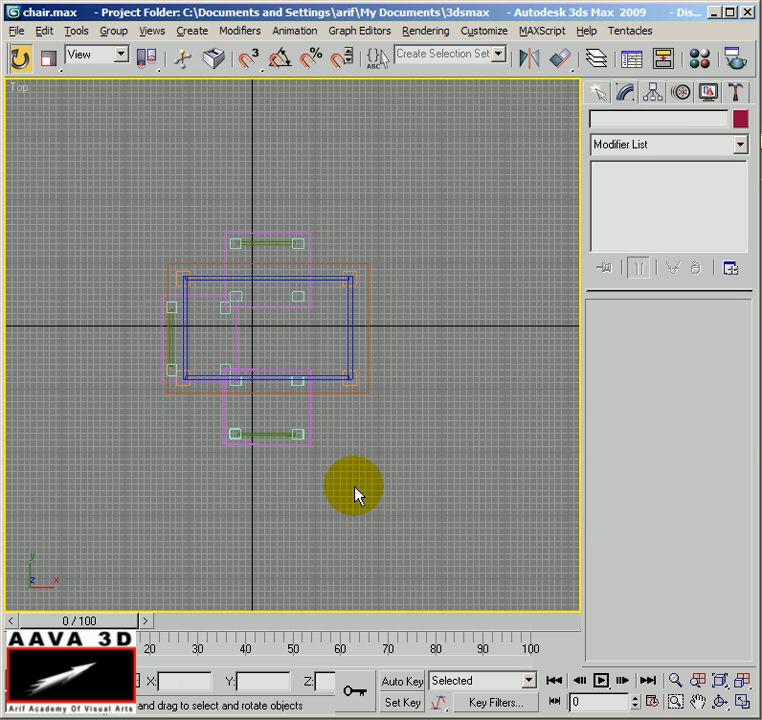
{"action": "left_click", "coordinate": [44, 31]}
{"action": "left_click", "coordinate": [60, 51]}
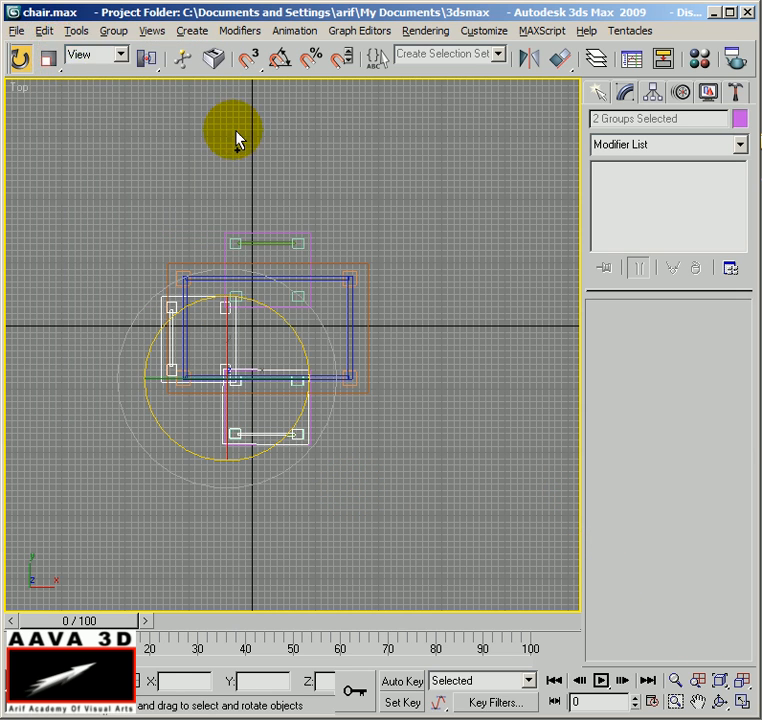
{"action": "key", "text": "ctrl+z"}
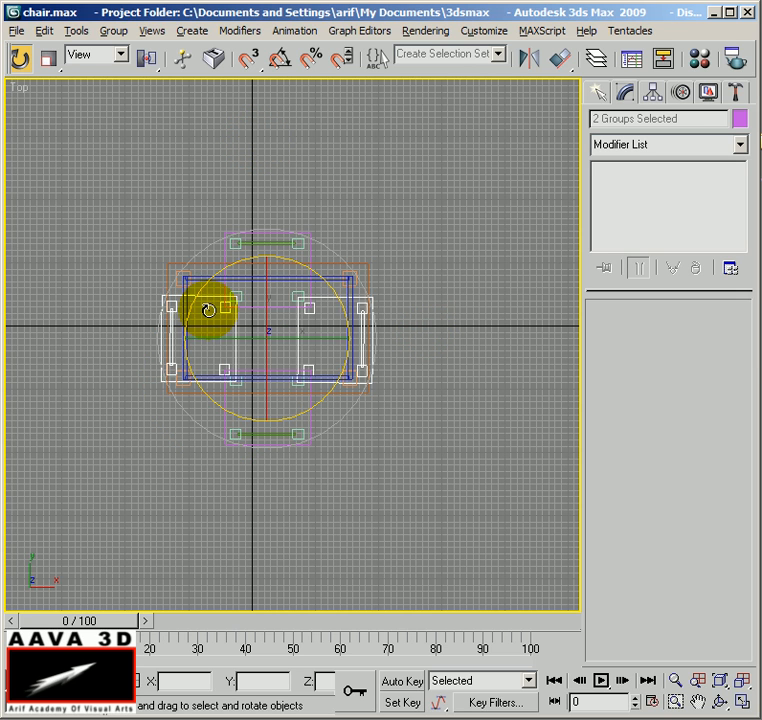
Move the two rotated chairs outward in the Top view so each sits centred at one short end of the table.
{"action": "left_click", "coordinate": [414, 414]}
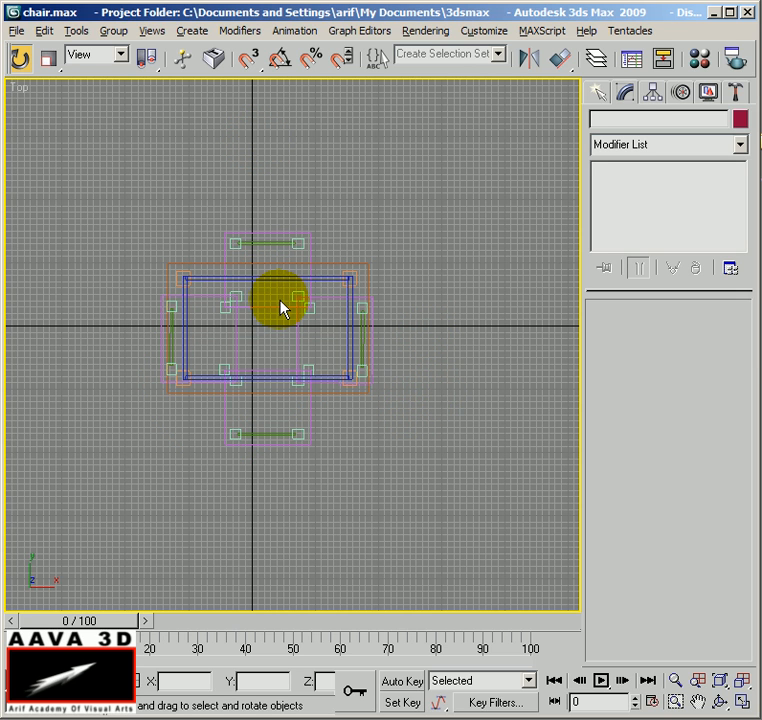
{"action": "left_click_drag", "start_coordinate": [64, 62], "coordinate": [148, 76]}
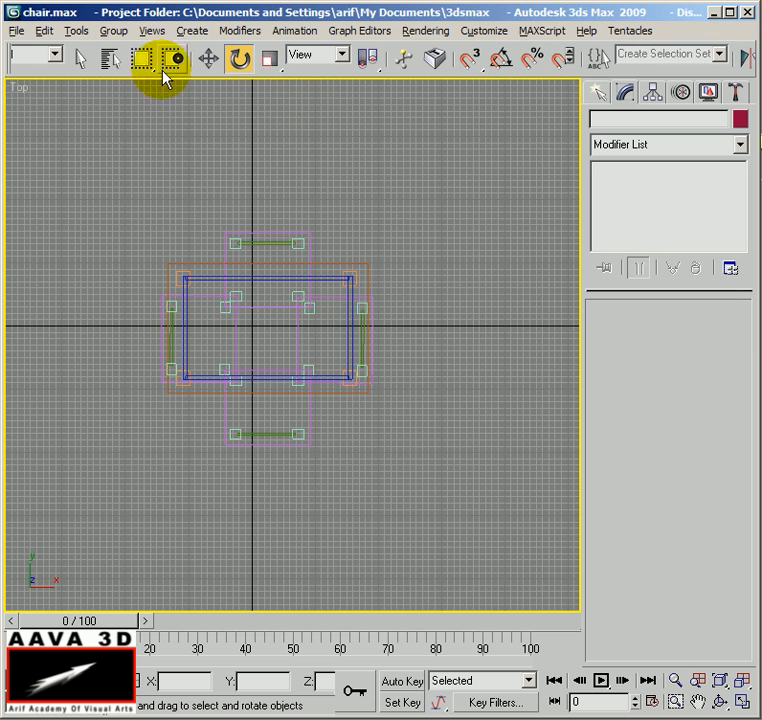
{"action": "left_click", "coordinate": [211, 62]}
{"action": "left_click", "coordinate": [333, 311]}
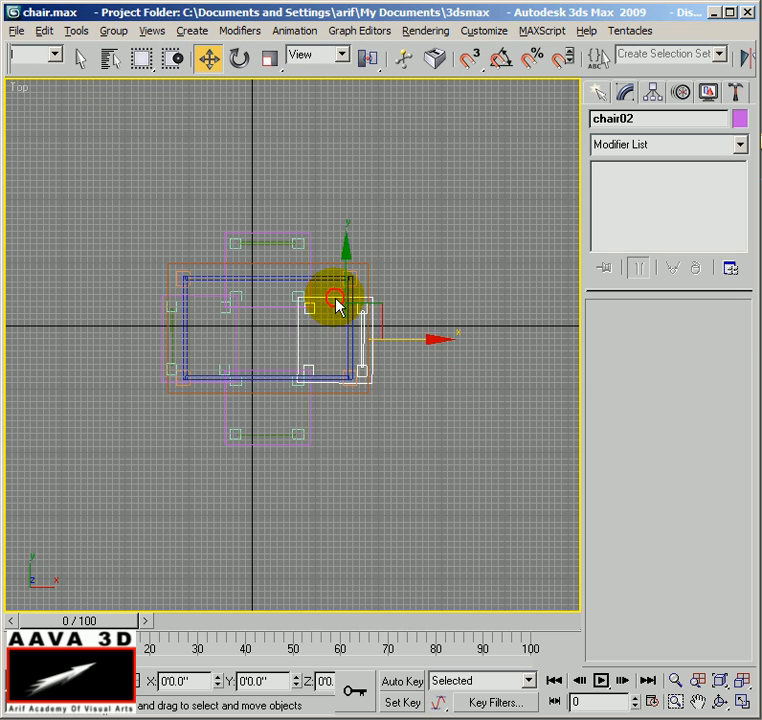
{"action": "left_click_drag", "start_coordinate": [395, 335], "coordinate": [435, 293]}
{"action": "left_click", "coordinate": [177, 303]}
{"action": "left_click_drag", "start_coordinate": [177, 303], "coordinate": [149, 287]}
{"action": "left_click", "coordinate": [428, 459]}
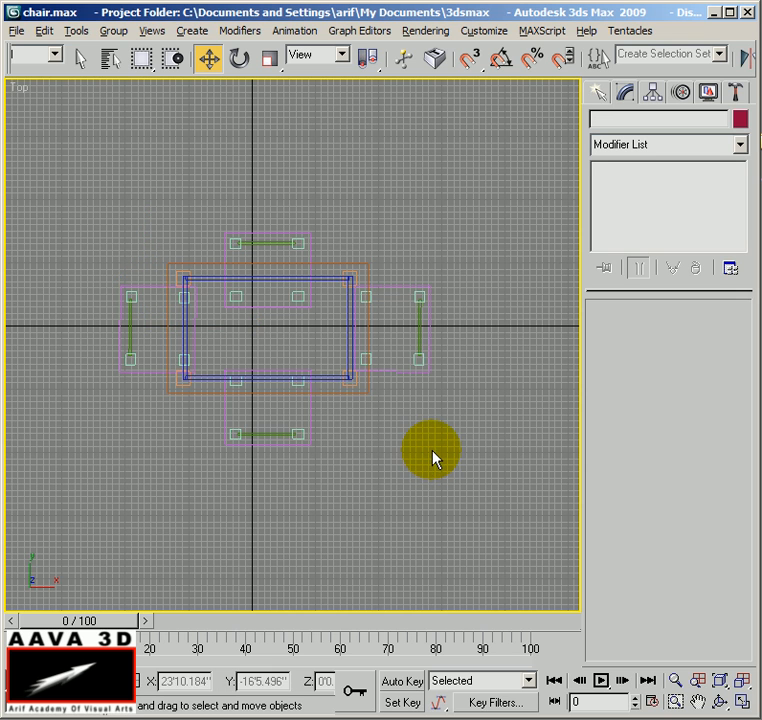
Select the table with its four chairs in the Perspective view and clone them along X as three copies, forming a row.
{"action": "key", "text": "alt+w"}
{"action": "left_click", "coordinate": [488, 431]}
{"action": "key", "text": "alt+w"}
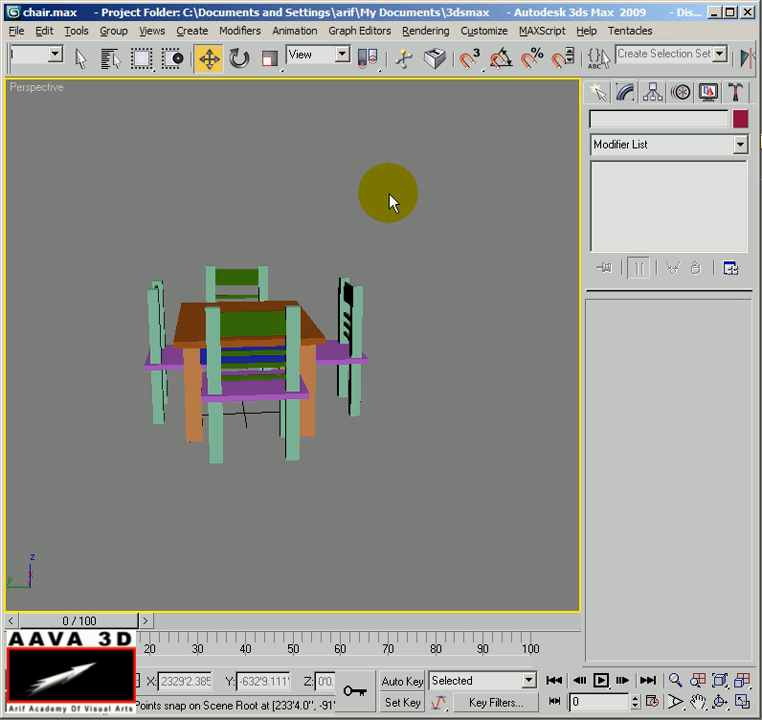
{"action": "middle_click_drag", "start_coordinate": [447, 301], "coordinate": [265, 403], "text": "alt"}
{"action": "scroll", "coordinate": [263, 403], "scroll_direction": "down", "scroll_amount": 3}
{"action": "left_click_drag", "start_coordinate": [138, 206], "coordinate": [376, 417]}
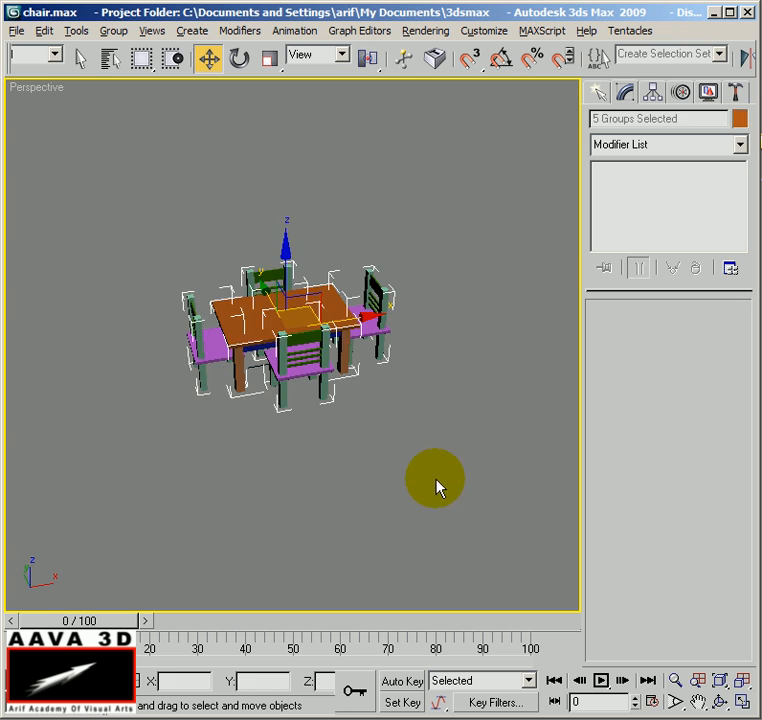
{"action": "middle_click_drag", "start_coordinate": [440, 488], "coordinate": [313, 480]}
{"action": "mouse_move", "coordinate": [278, 347]}
{"action": "left_mouse_down", "text": "shift"}
{"action": "mouse_move", "coordinate": [349, 327]}
{"action": "mouse_move", "coordinate": [515, 316]}
{"action": "mouse_move", "coordinate": [509, 318]}
{"action": "left_mouse_up", "text": "shift"}
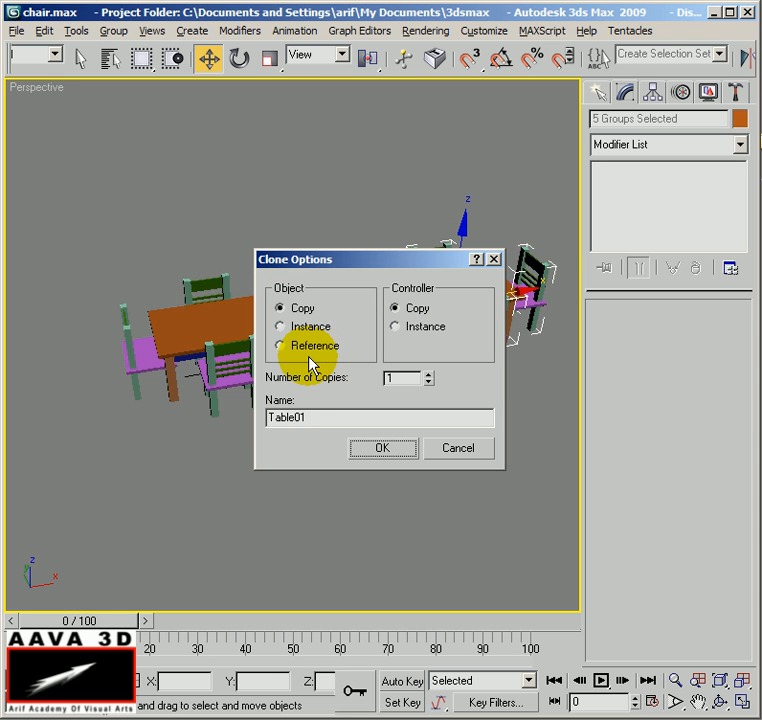
{"action": "left_click", "coordinate": [431, 376]}
{"action": "left_click", "coordinate": [374, 451]}
{"action": "middle_click_drag", "start_coordinate": [390, 451], "coordinate": [247, 447]}
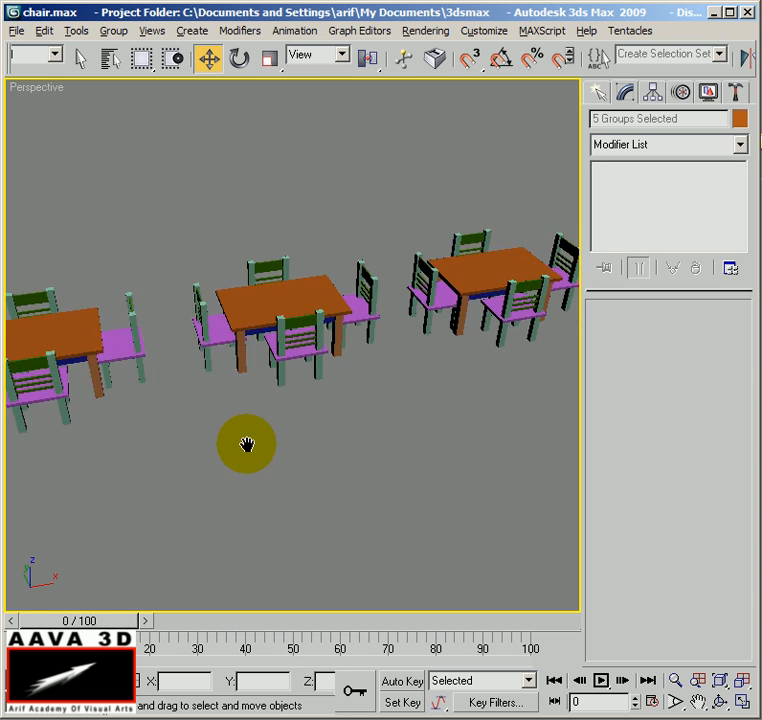
Select the whole row of table sets and clone it along Y as five evenly spaced copies.
{"action": "scroll", "coordinate": [290, 447], "scroll_direction": "down", "scroll_amount": 3}
{"action": "middle_click_drag", "start_coordinate": [366, 440], "coordinate": [265, 405]}
{"action": "left_click_drag", "start_coordinate": [65, 259], "coordinate": [463, 420]}
{"action": "middle_click_drag", "start_coordinate": [292, 420], "coordinate": [190, 348], "text": "alt"}
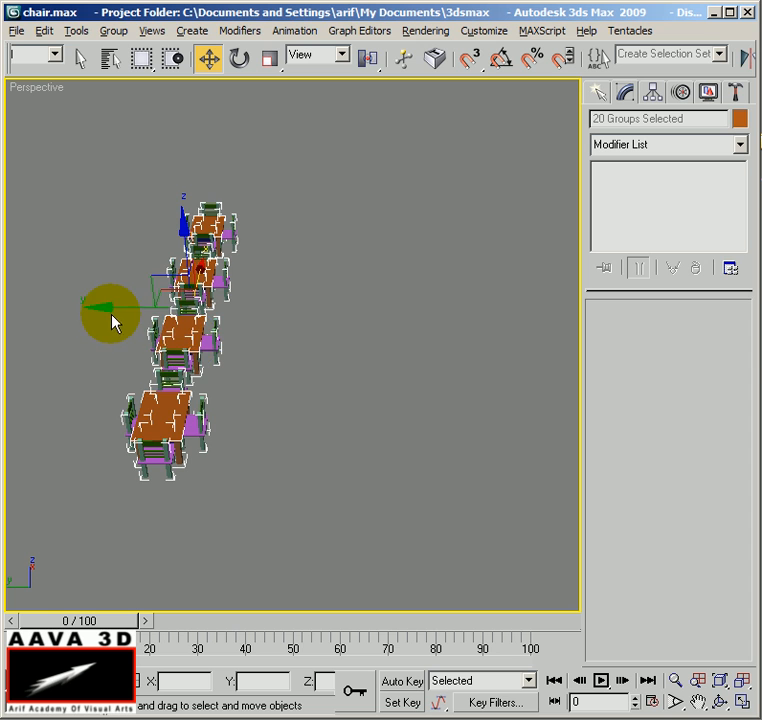
{"action": "left_click_drag", "start_coordinate": [111, 311], "coordinate": [202, 318], "text": "shift"}
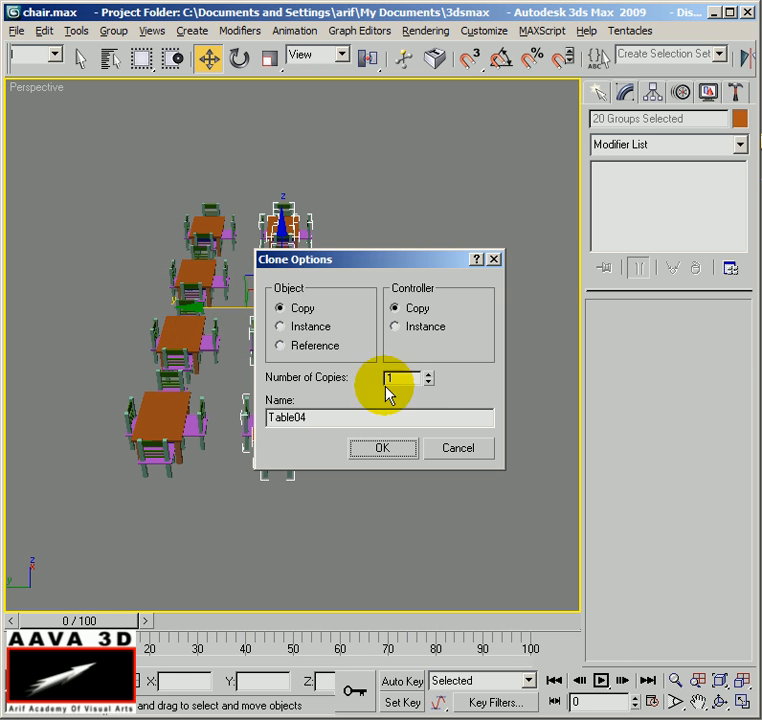
{"action": "left_click", "coordinate": [429, 374]}
{"action": "left_click", "coordinate": [429, 374]}
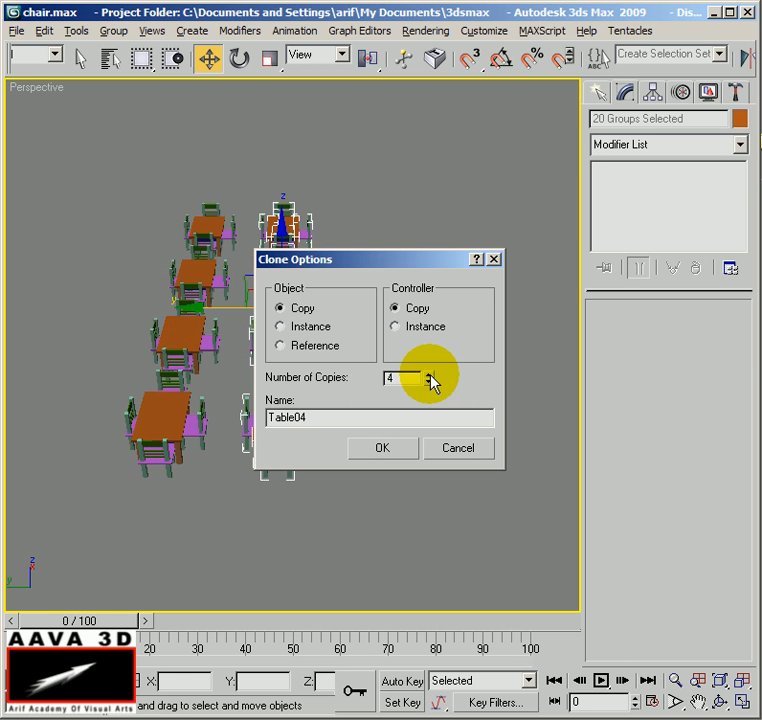
{"action": "left_click", "coordinate": [383, 449]}
{"action": "middle_click_drag", "start_coordinate": [410, 439], "coordinate": [270, 444]}
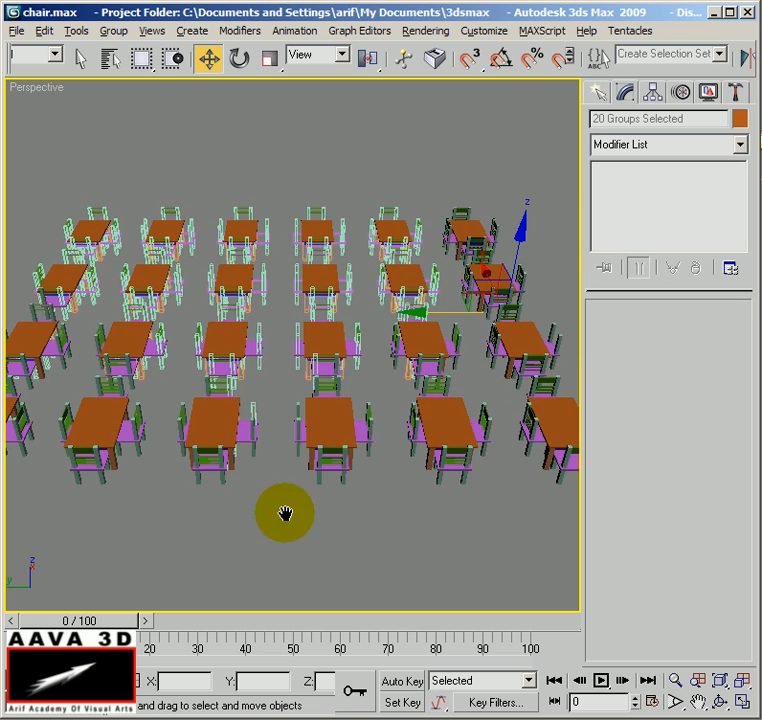
Examine the grid of table and chair sets from different angles and distances in the Perspective view.
{"action": "left_click", "coordinate": [320, 546]}
{"action": "middle_click_drag", "start_coordinate": [324, 502], "coordinate": [292, 473], "text": "alt"}
{"action": "scroll", "coordinate": [304, 479], "scroll_direction": "up", "scroll_amount": 5}
{"action": "middle_click_drag", "start_coordinate": [336, 490], "coordinate": [321, 541]}
{"action": "scroll", "coordinate": [241, 492], "scroll_direction": "down", "scroll_amount": 8}
{"action": "scroll", "coordinate": [326, 488], "scroll_direction": "down", "scroll_amount": 3}
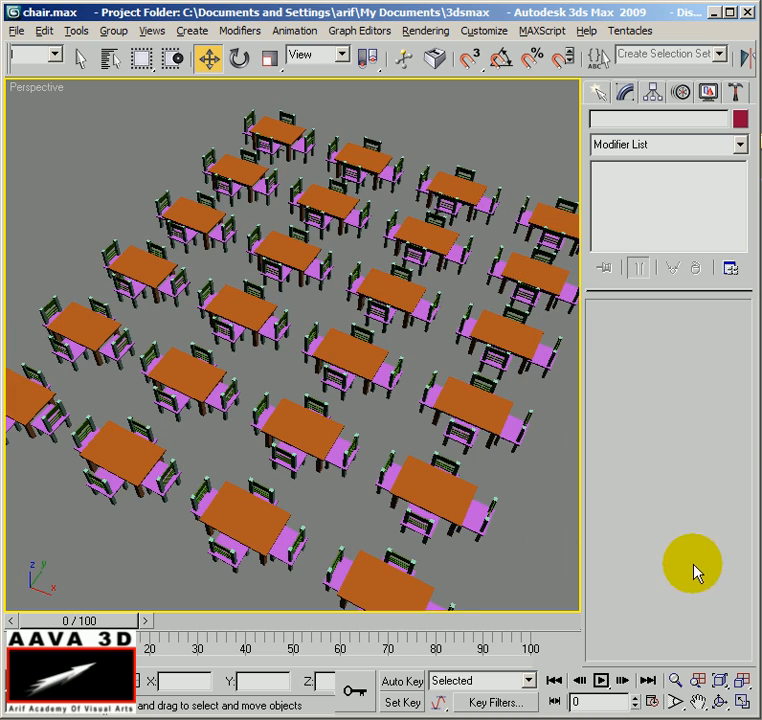
{"action": "scroll", "coordinate": [451, 491], "scroll_direction": "down", "scroll_amount": 4}
{"action": "scroll", "coordinate": [456, 478], "scroll_direction": "up", "scroll_amount": 4}
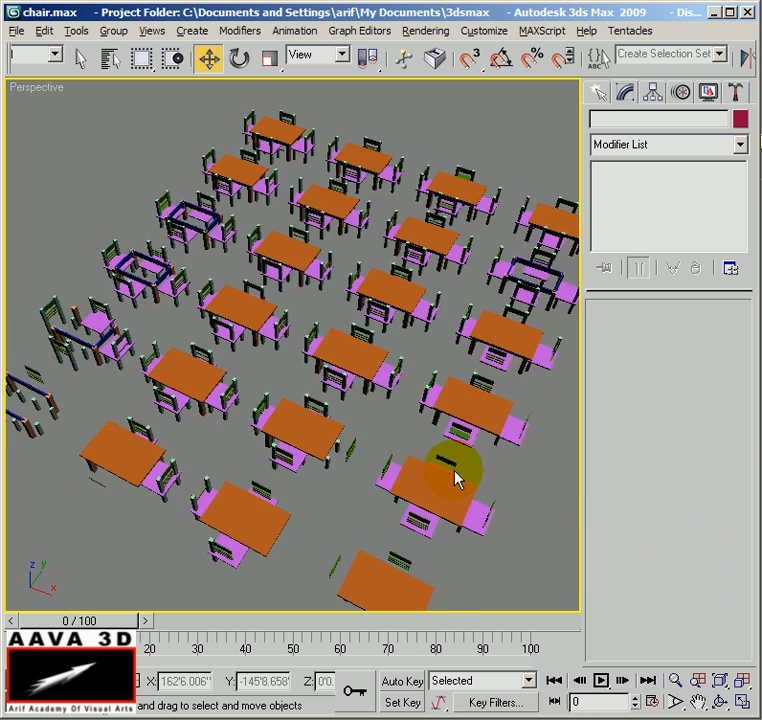
{"action": "middle_click_drag", "start_coordinate": [384, 418], "coordinate": [382, 364], "text": "alt"}
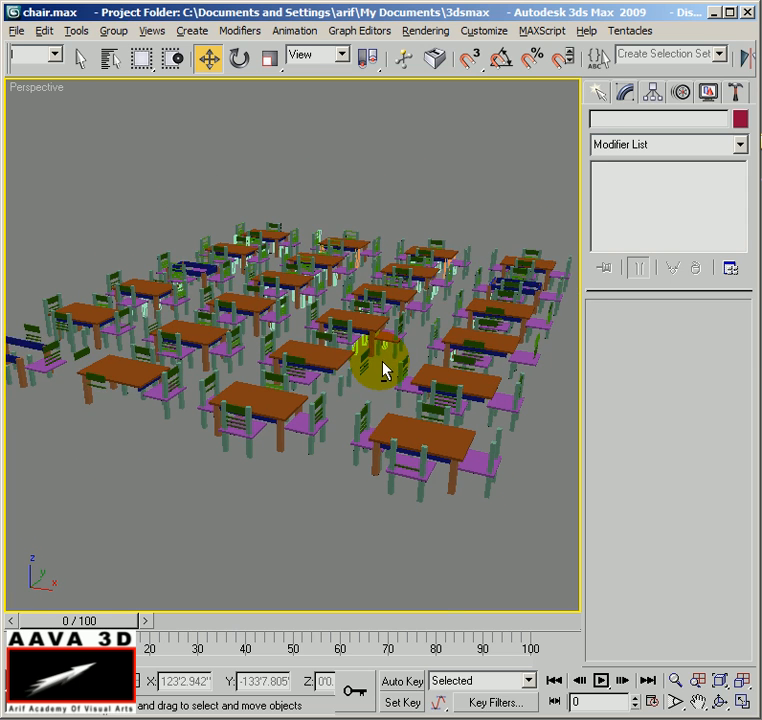
Create a floor plane in the Top view spanning all the table sets, about 263'2" long and 237'2" wide.
{"action": "left_click", "coordinate": [599, 93]}
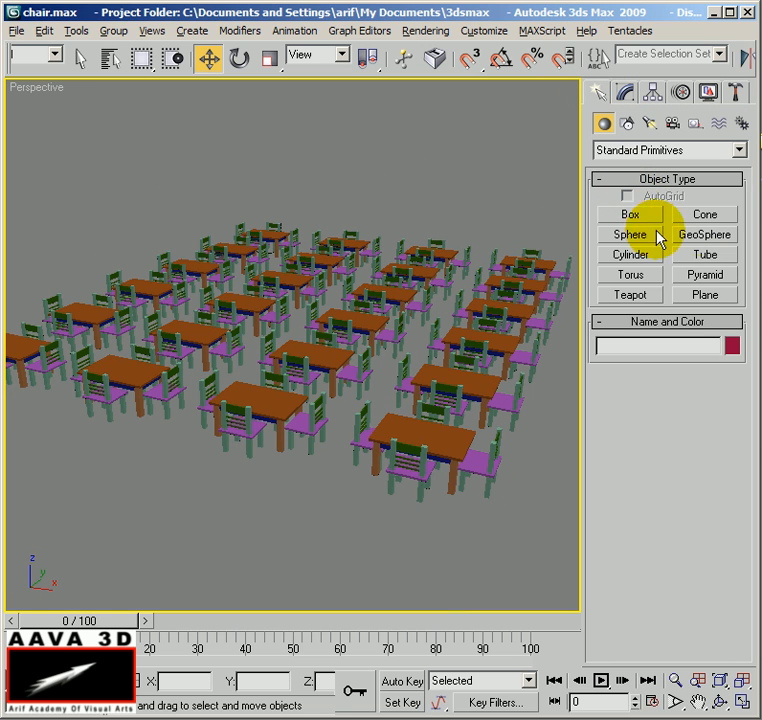
{"action": "left_click", "coordinate": [705, 295]}
{"action": "key", "text": "alt+w"}
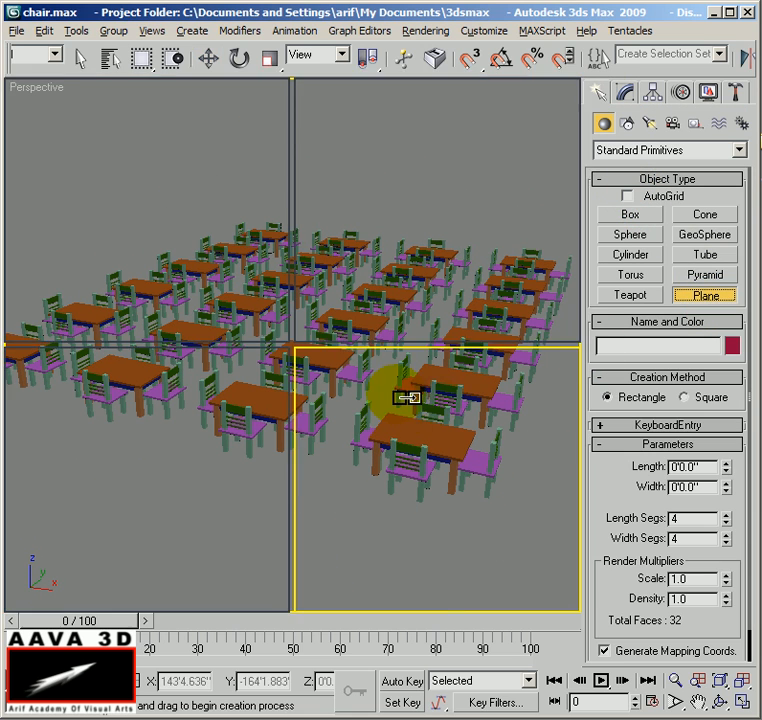
{"action": "left_click", "coordinate": [742, 682]}
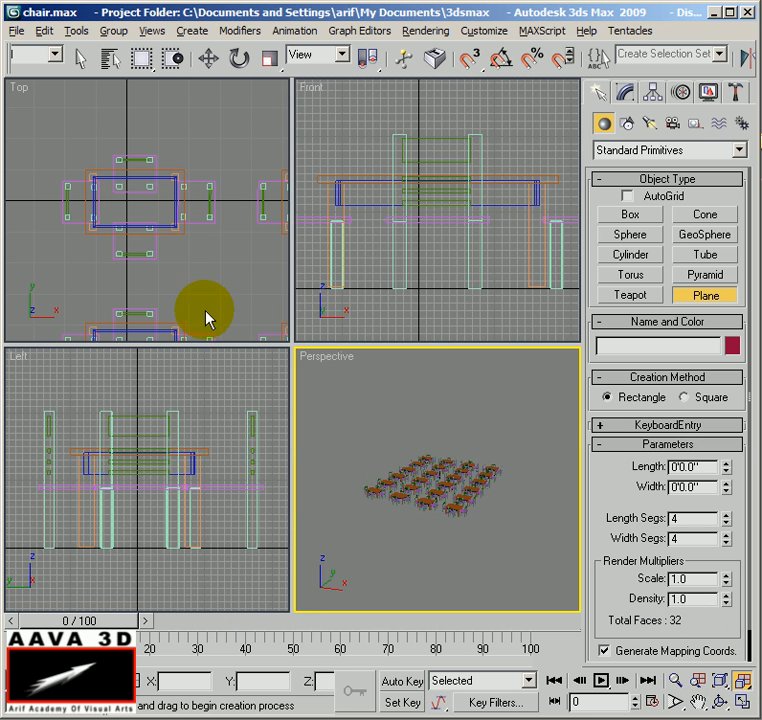
{"action": "left_click_drag", "start_coordinate": [43, 95], "coordinate": [265, 345]}
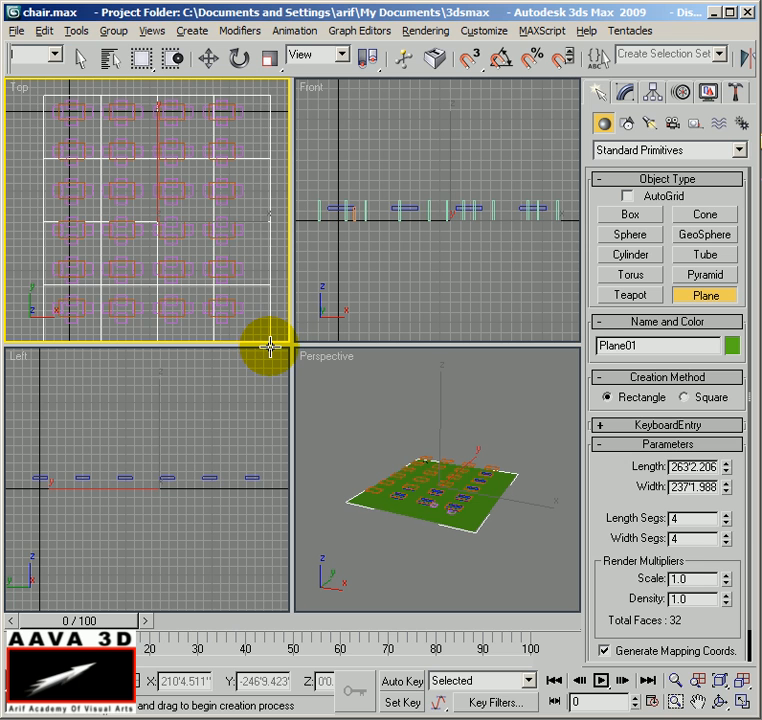
End plane creation, clear the selection, and maximize the Perspective view zoomed in on the table and chair sets.
{"action": "right_click", "coordinate": [390, 358]}
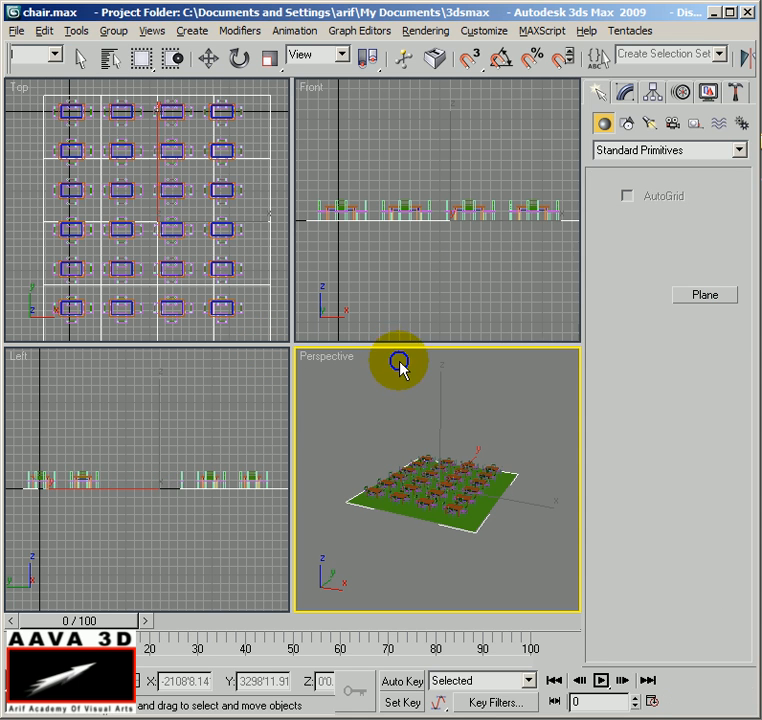
{"action": "right_click", "coordinate": [440, 315]}
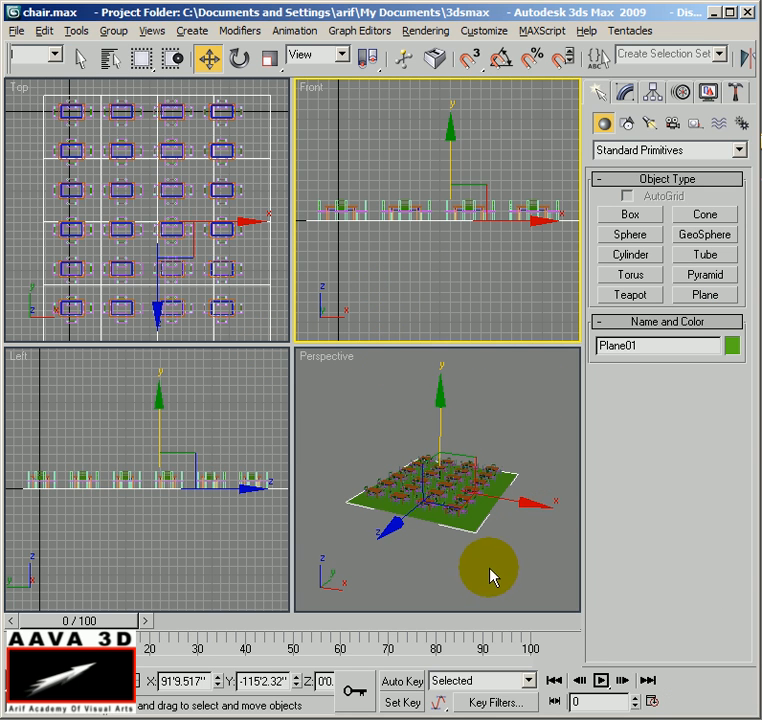
{"action": "left_click", "coordinate": [476, 488]}
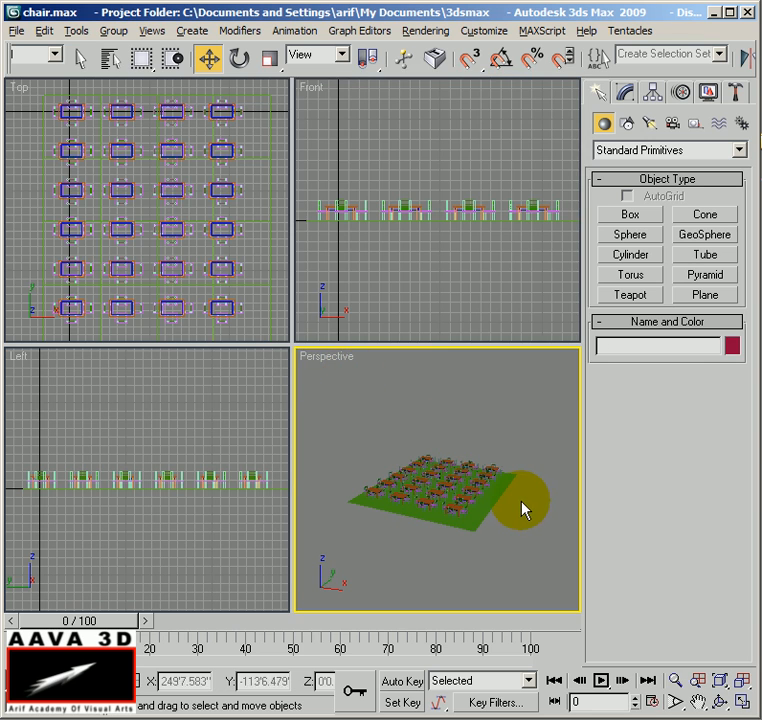
{"action": "key", "text": "alt+w"}
{"action": "left_click", "coordinate": [676, 681]}
{"action": "left_click_drag", "start_coordinate": [401, 505], "coordinate": [313, 470]}
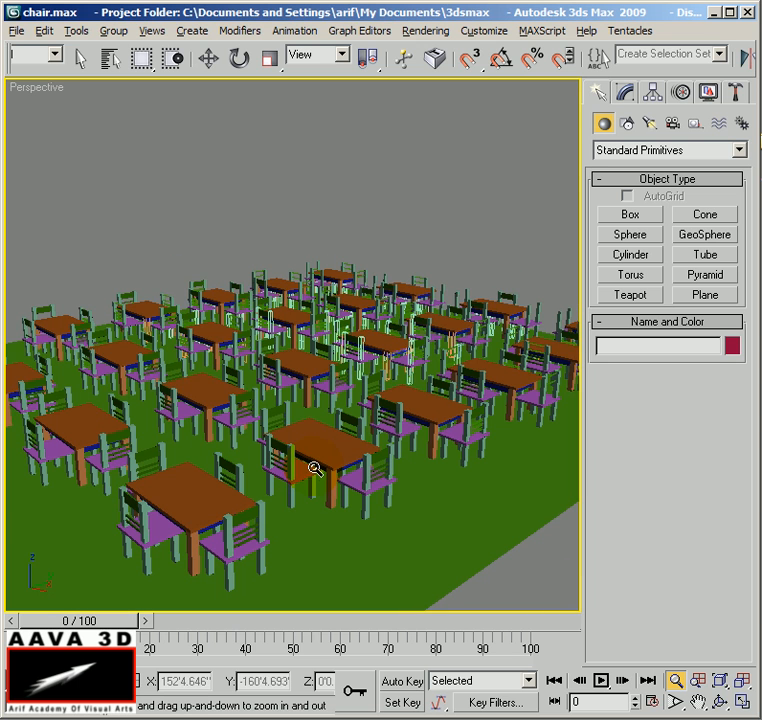
Select the floor plane and change its object color from the basic palette to light peach.
{"action": "key", "text": "w"}
{"action": "left_click", "coordinate": [473, 532]}
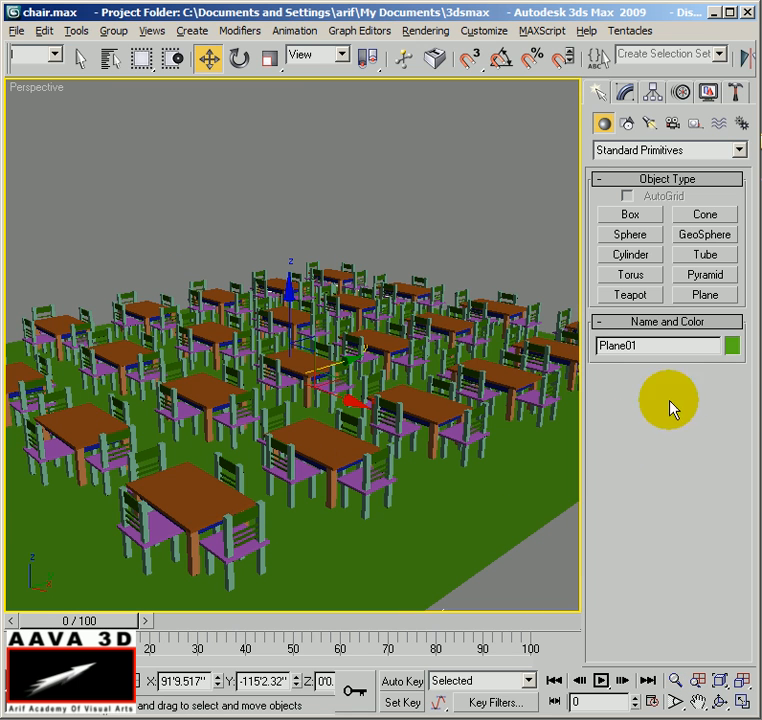
{"action": "left_click", "coordinate": [733, 347]}
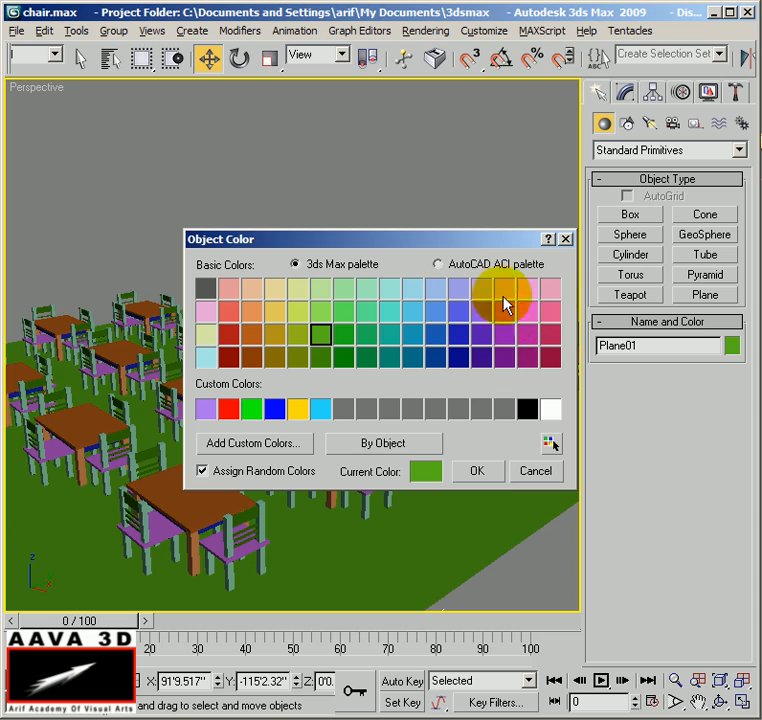
{"action": "left_click", "coordinate": [254, 289]}
{"action": "left_click", "coordinate": [478, 471]}
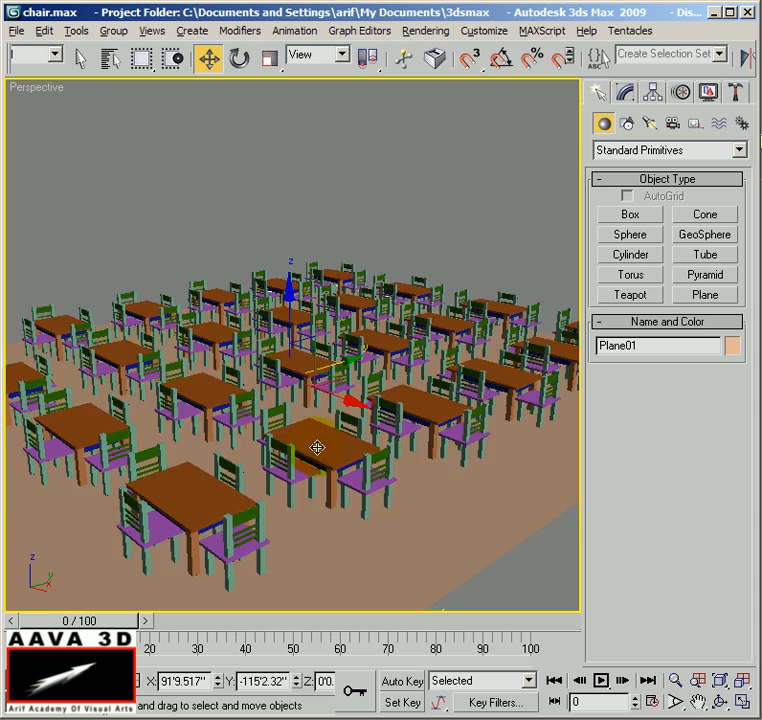
View the table sets from a low, close angle, deselect the floor plane, and save the scene.
{"action": "mouse_move", "coordinate": [327, 436]}
{"action": "middle_mouse_down", "text": "alt"}
{"action": "mouse_move", "coordinate": [311, 425]}
{"action": "mouse_move", "coordinate": [303, 437]}
{"action": "mouse_move", "coordinate": [270, 386]}
{"action": "mouse_move", "coordinate": [245, 421]}
{"action": "middle_mouse_up", "text": "alt"}
{"action": "scroll", "coordinate": [303, 437], "scroll_direction": "up", "scroll_amount": 4}
{"action": "scroll", "coordinate": [265, 440], "scroll_direction": "down", "scroll_amount": 3}
{"action": "middle_click_drag", "start_coordinate": [310, 444], "coordinate": [316, 451], "text": "alt"}
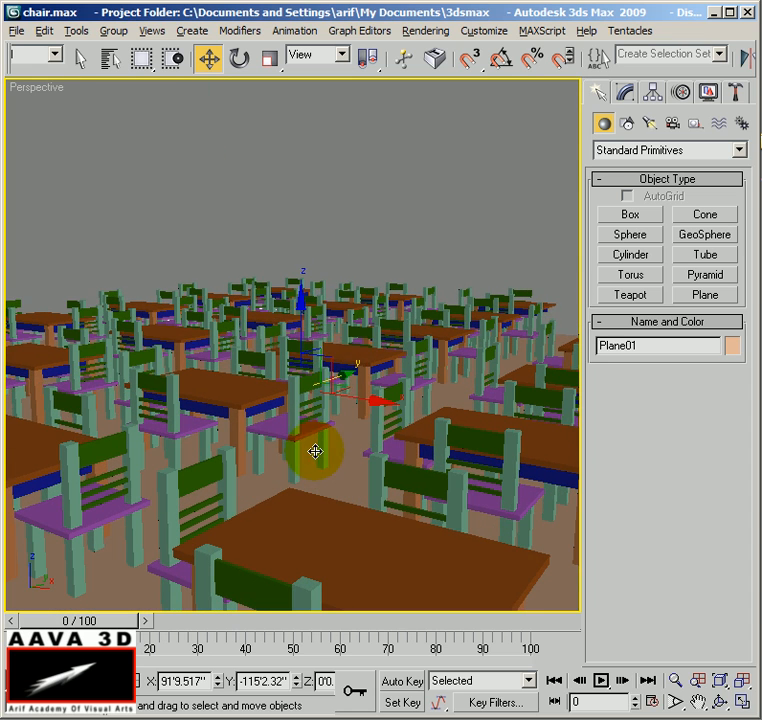
{"action": "left_click", "coordinate": [368, 186]}
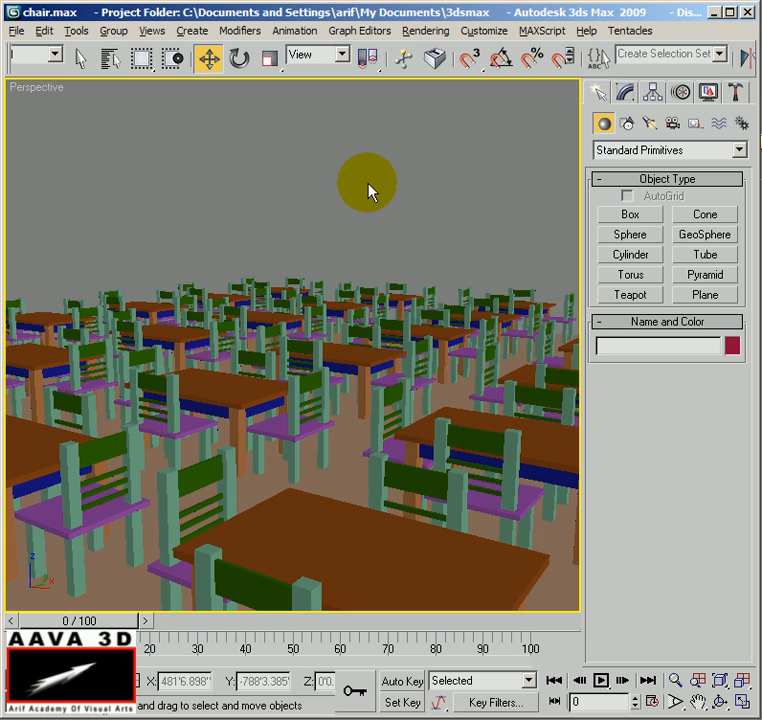
{"action": "key", "text": "ctrl+s"}
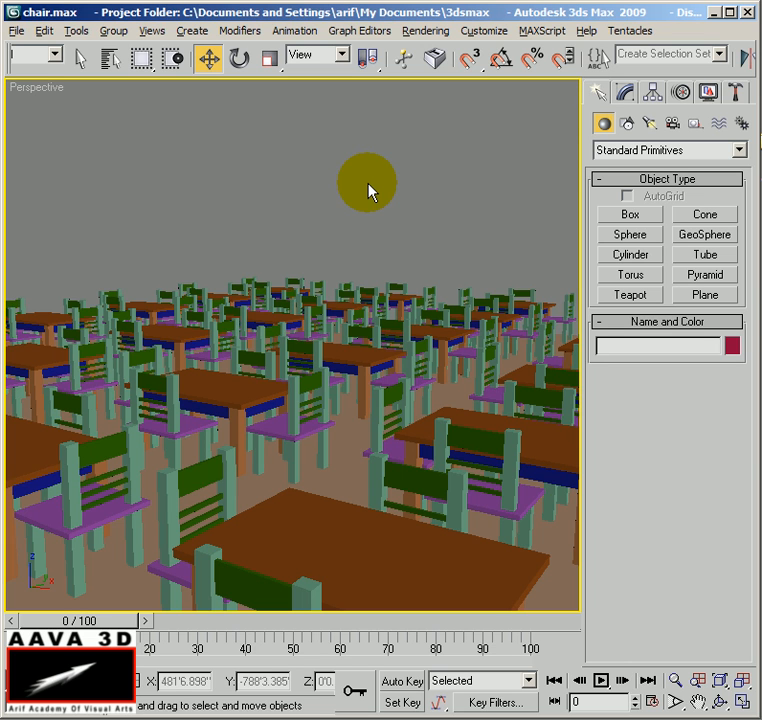